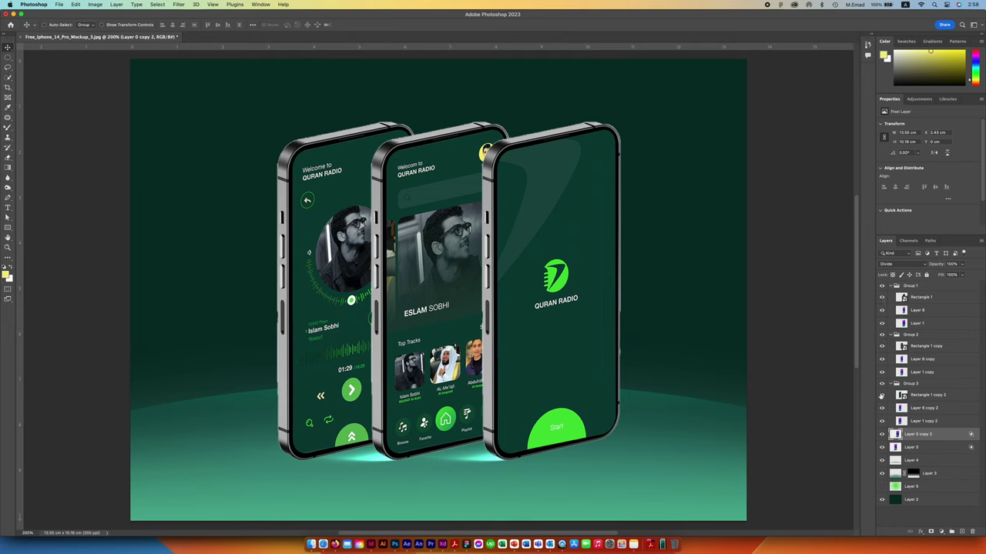
# Hide the three phones' Quran Radio screen layers, then show the left and middle screens again
pyautogui.click(882, 395)
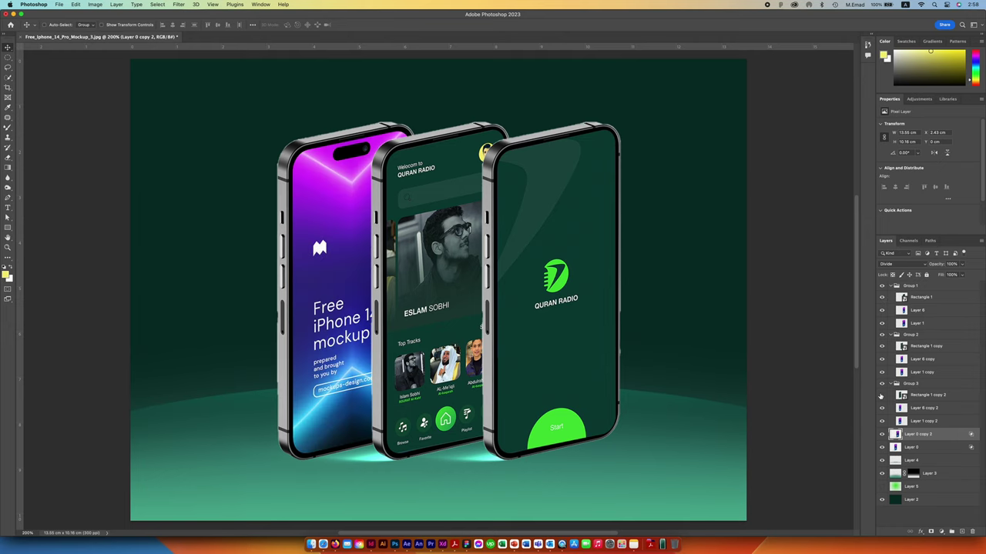
pyautogui.click(882, 346)
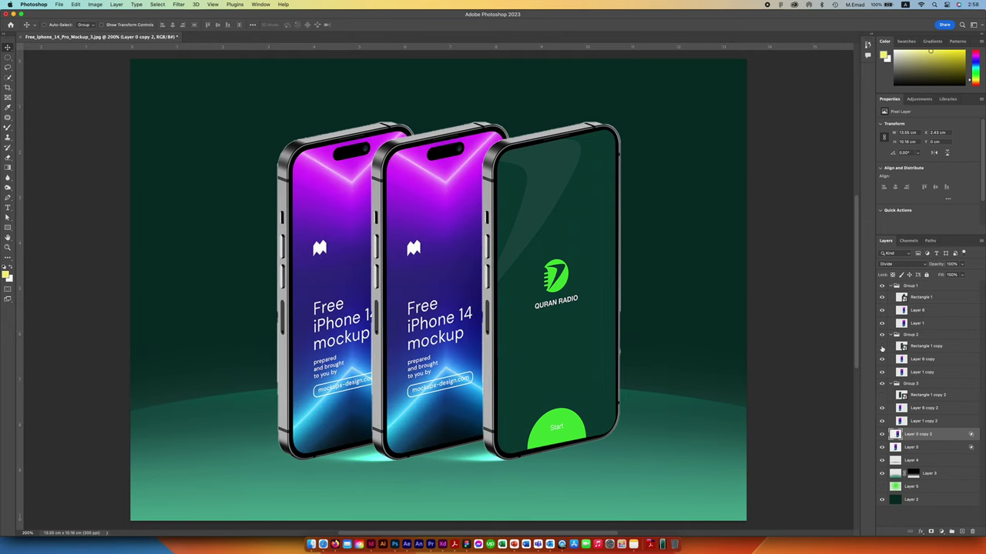
pyautogui.click(882, 297)
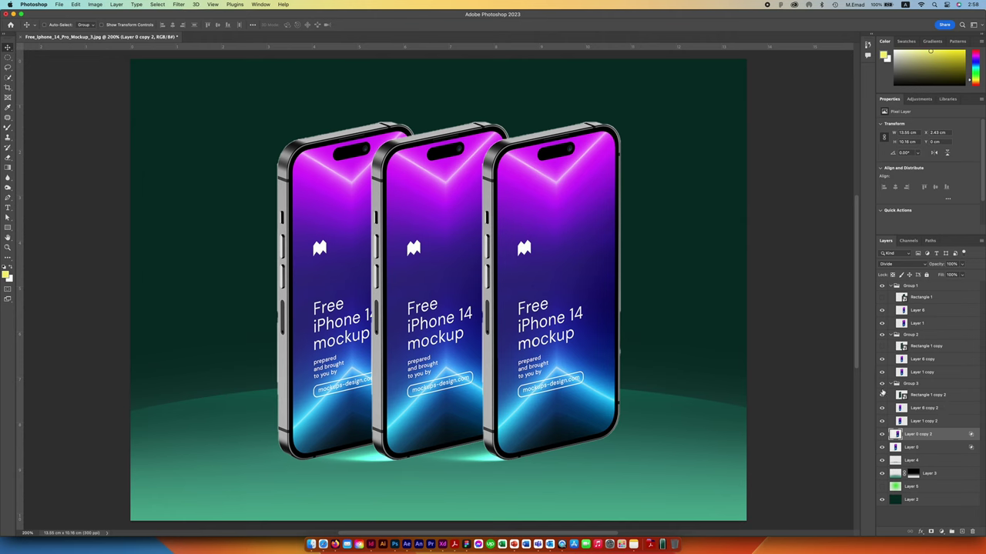
pyautogui.click(883, 394)
pyautogui.click(882, 345)
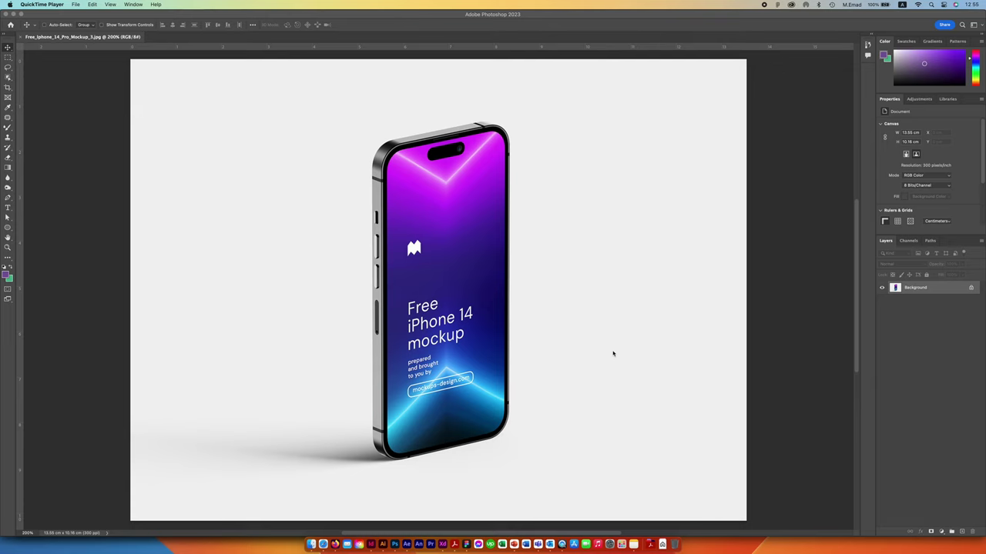
# Convert the locked Background into an editable Layer 0
pyautogui.click(932, 293)
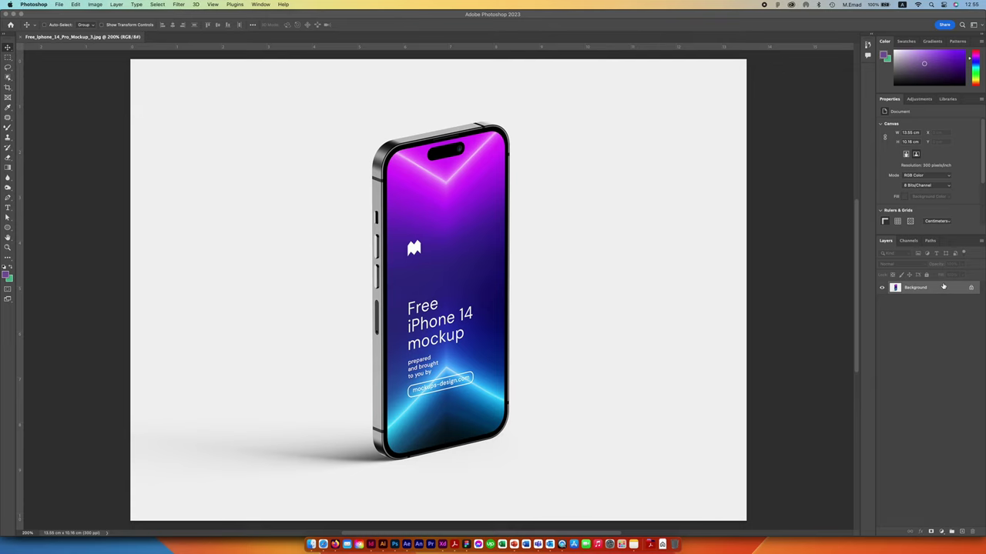
pyautogui.doubleClick(940, 289)
pyautogui.press('Return')
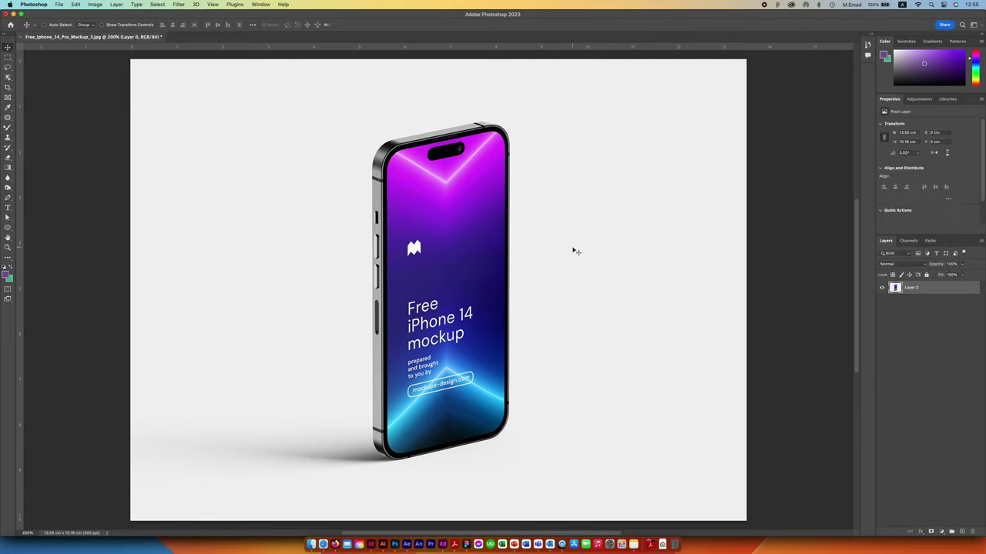
# Select the phone with Object Selection, copy it to Layer 1, and hide Layer 0
pyautogui.click(14, 77)
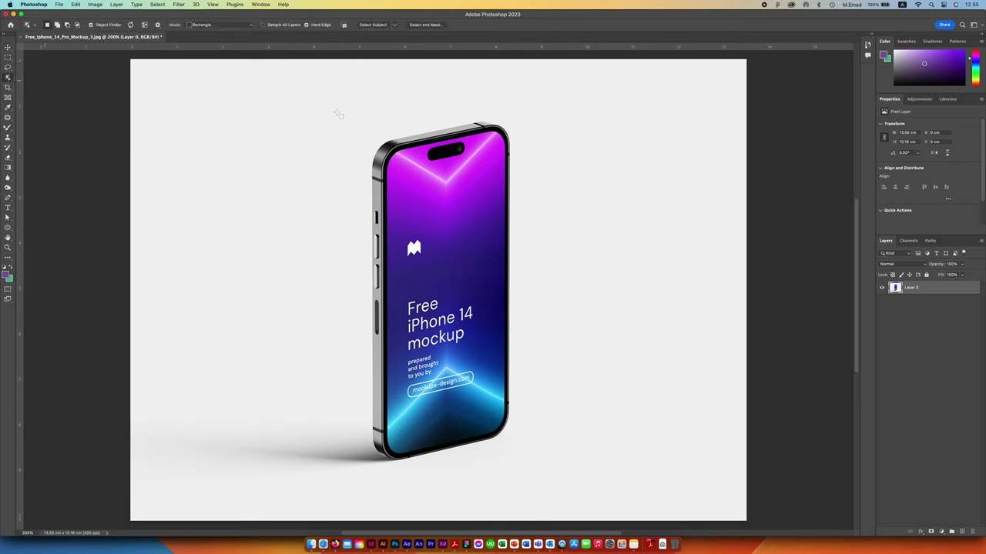
pyautogui.click(24, 77)
pyautogui.moveTo(539, 109); pyautogui.dragTo(202, 465)
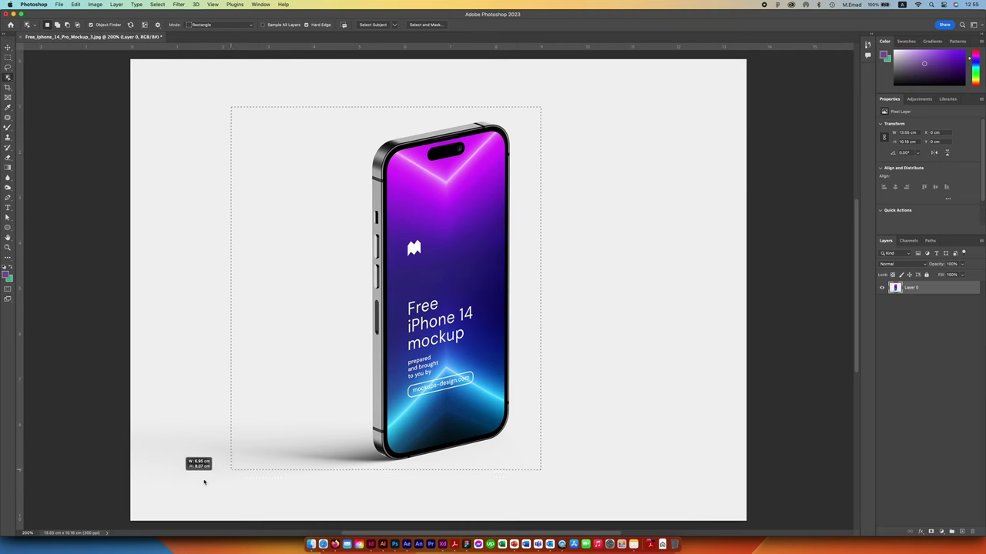
pyautogui.rightClick(463, 238)
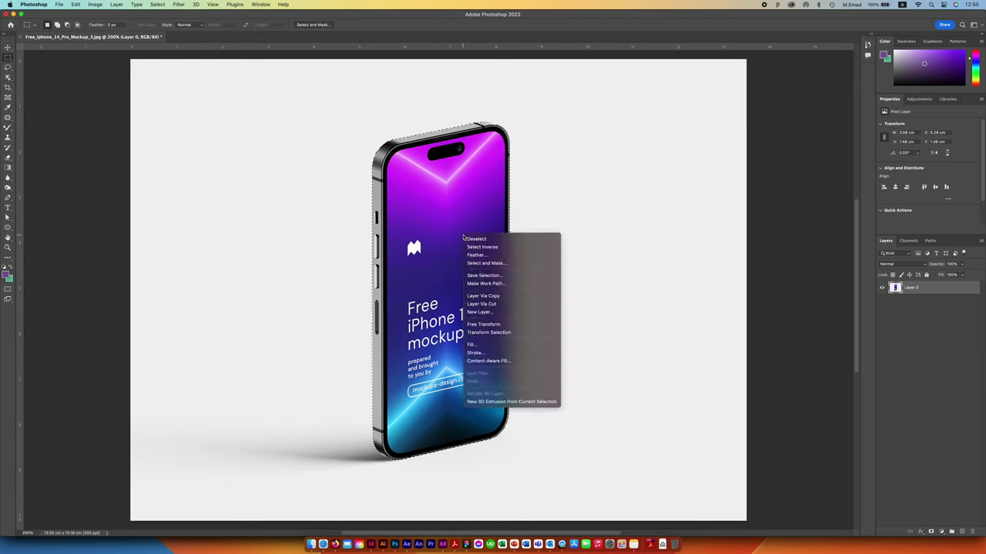
pyautogui.click(479, 298)
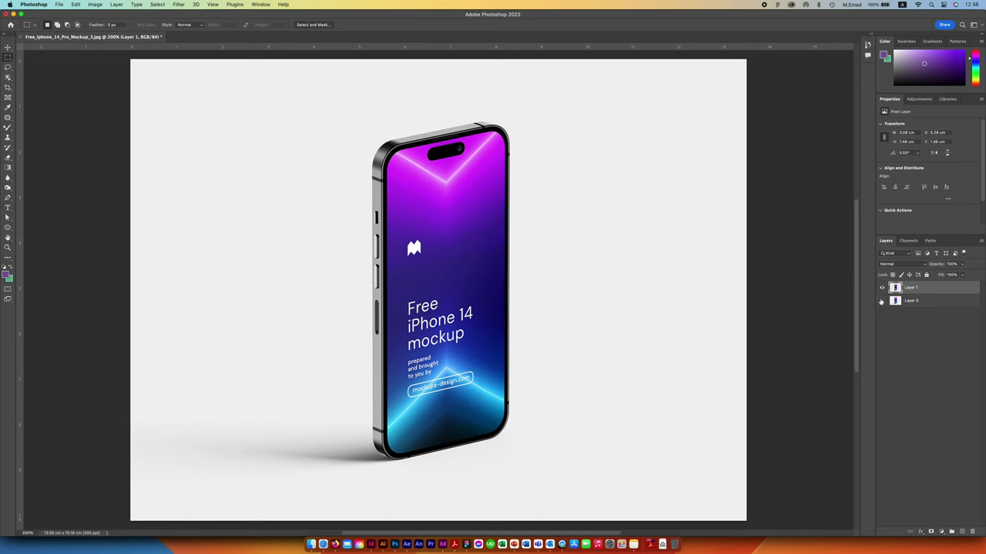
pyautogui.click(882, 300)
pyautogui.click(8, 227)
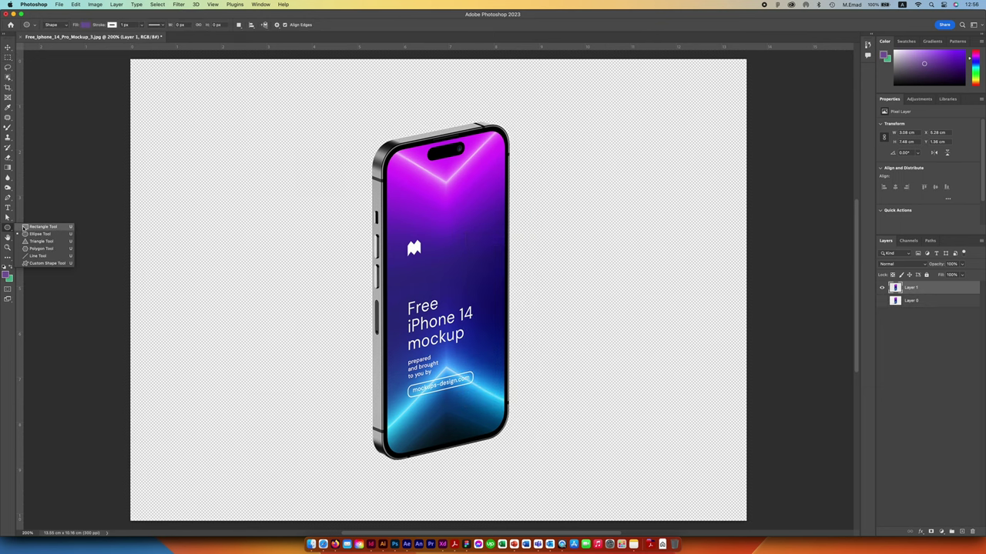
# Draw a rounded rectangle over the phone screen and widen it to the screen's right edge
pyautogui.click(30, 227)
pyautogui.moveTo(508, 131); pyautogui.dragTo(386, 456)
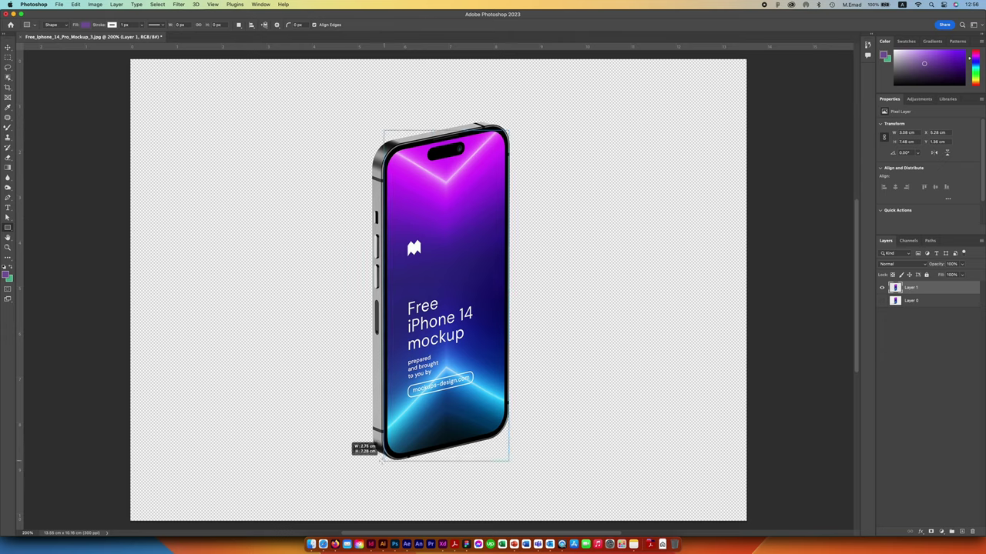
pyautogui.moveTo(385, 457); pyautogui.dragTo(380, 462)
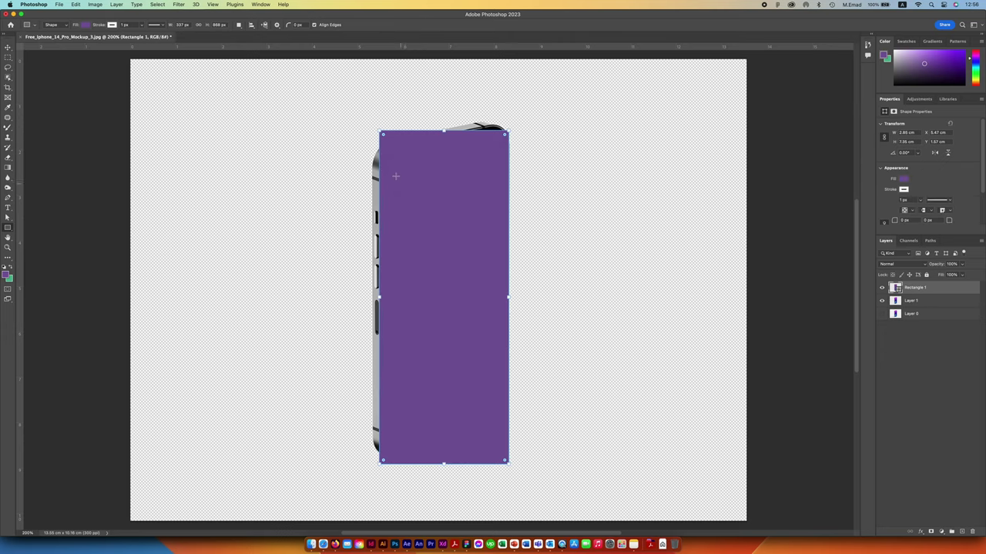
pyautogui.moveTo(384, 135); pyautogui.dragTo(390, 146)
pyautogui.press('v')
pyautogui.hotkey('ctrl', 't')
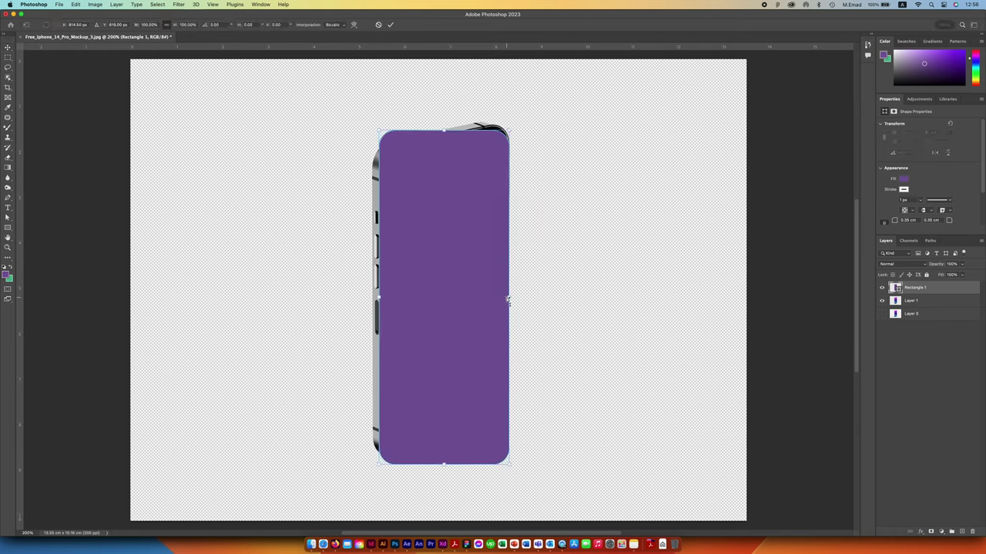
pyautogui.moveTo(509, 298); pyautogui.dragTo(522, 297)
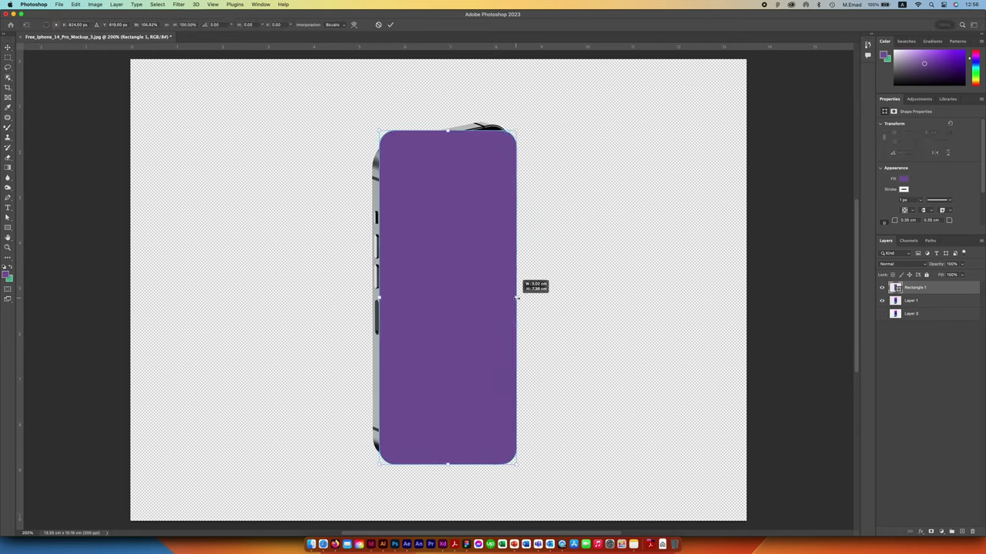
pyautogui.press('Return')
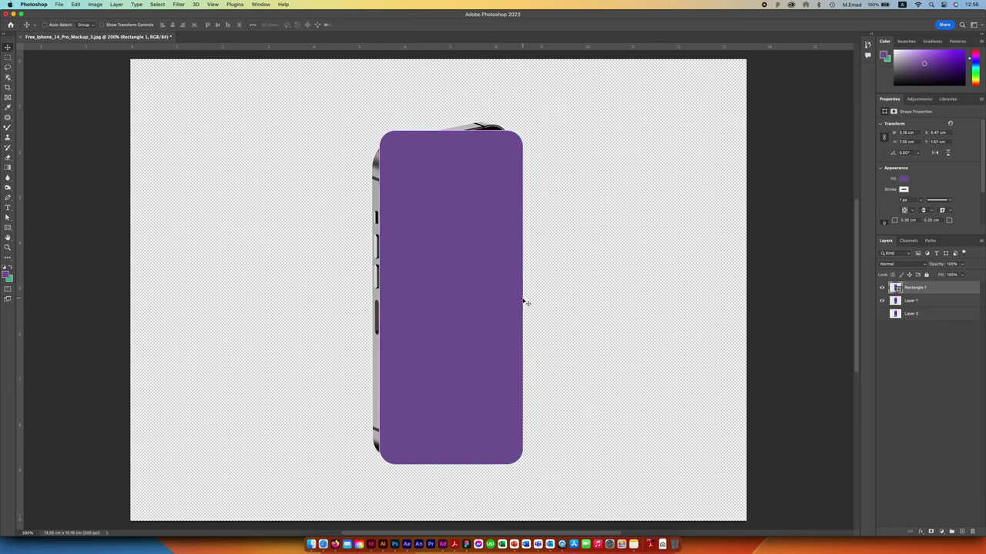
# Set the rectangle's fill colour to white
pyautogui.click(904, 179)
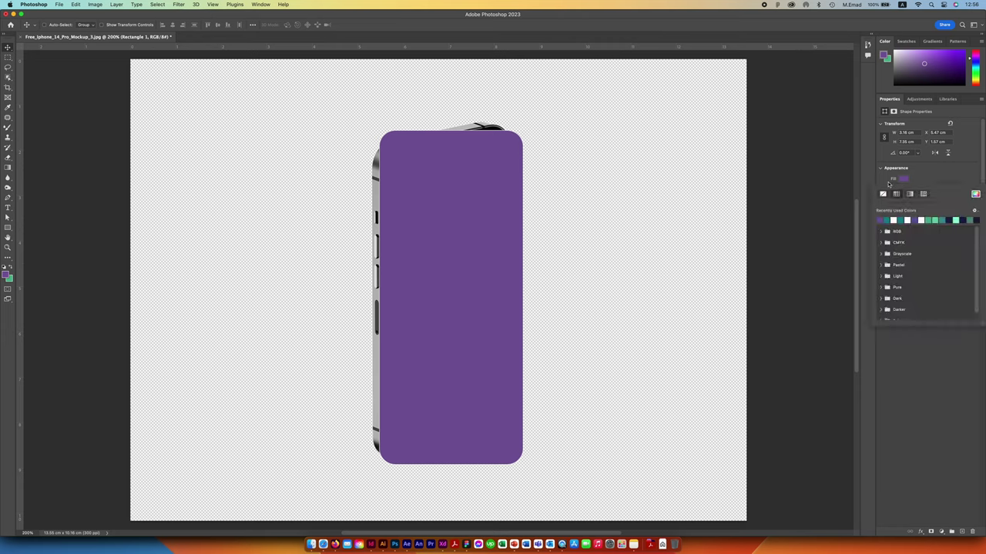
pyautogui.click(882, 194)
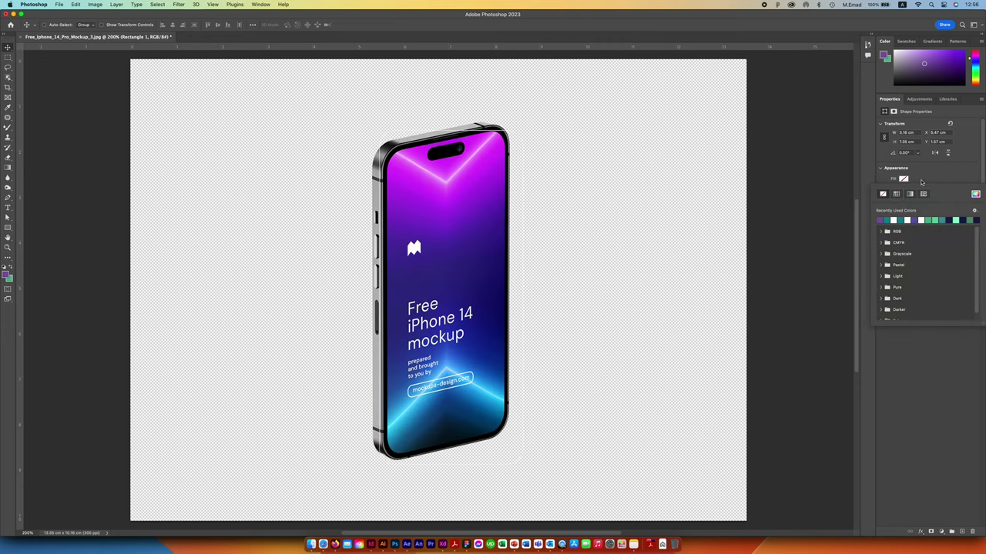
pyautogui.click(921, 181)
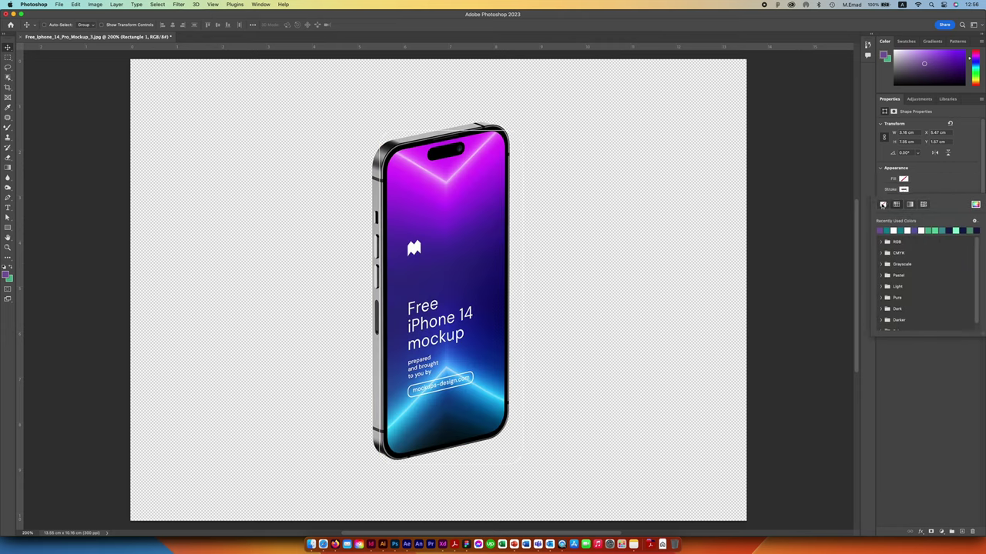
pyautogui.click(903, 179)
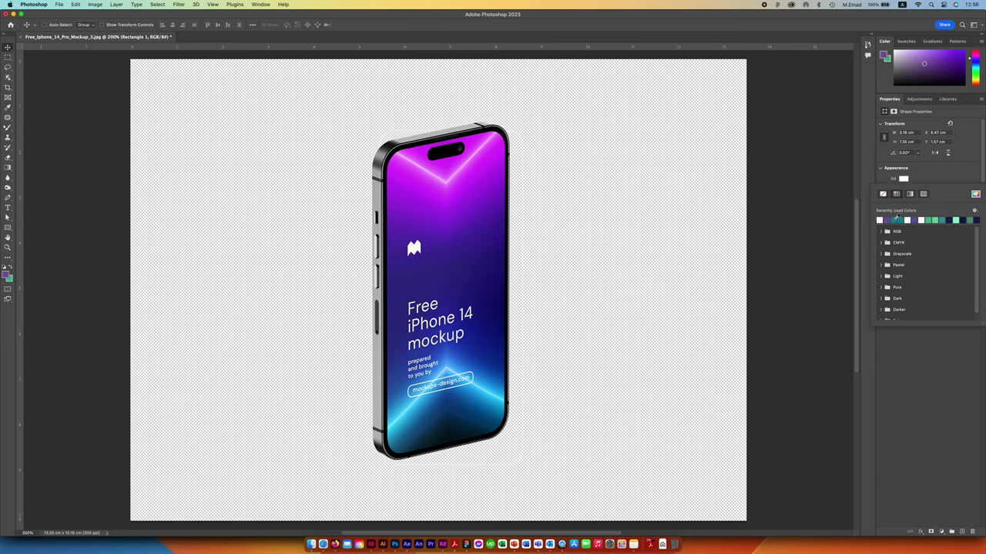
pyautogui.click(893, 218)
pyautogui.press('Return')
# Convert Rectangle 1 into a smart object and open its contents
pyautogui.rightClick(919, 293)
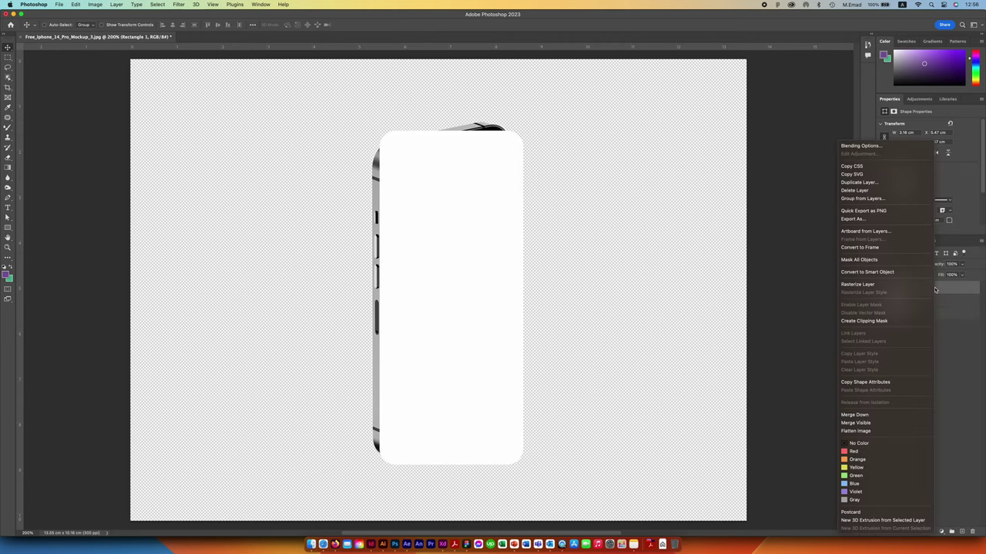
pyautogui.click(883, 273)
pyautogui.doubleClick(892, 289)
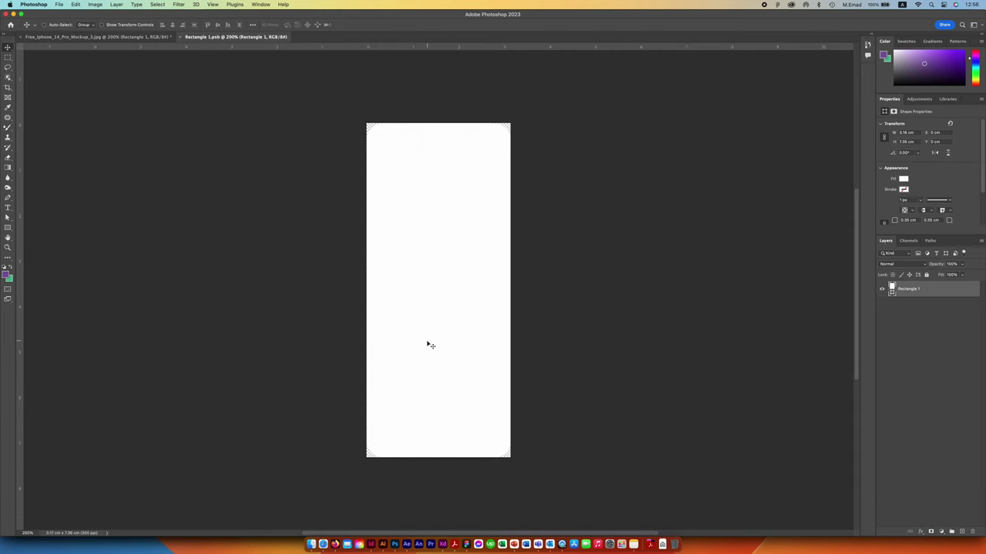
# Place the linked 'iPhone 14 Pro Max - 5' start screen and shorten it to fit
pyautogui.click(59, 5)
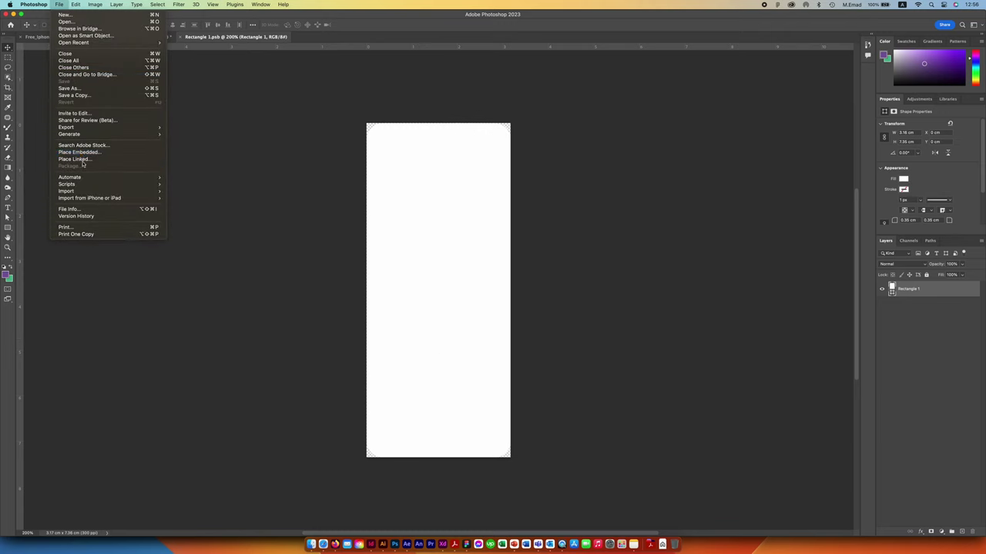
pyautogui.click(424, 226)
pyautogui.press('super+o')
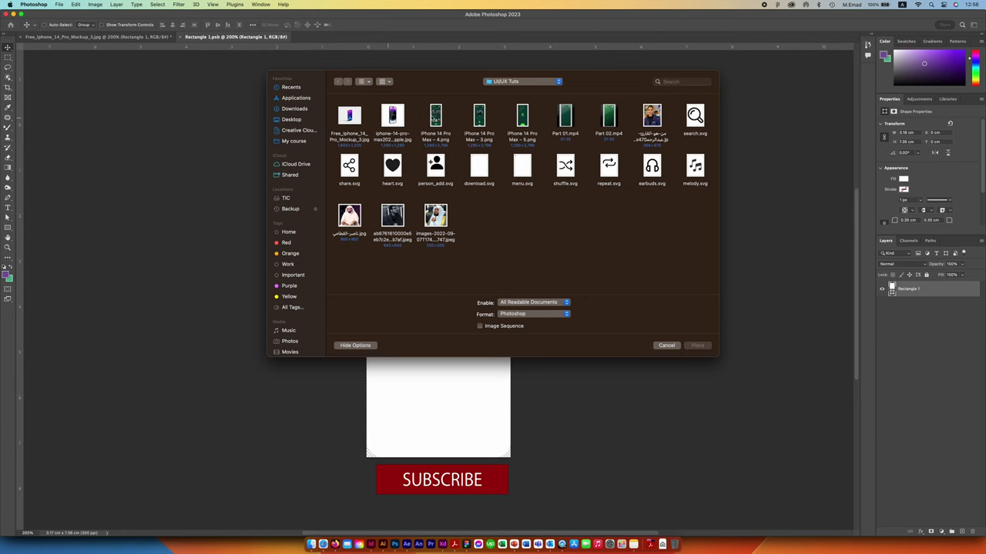
pyautogui.doubleClick(522, 117)
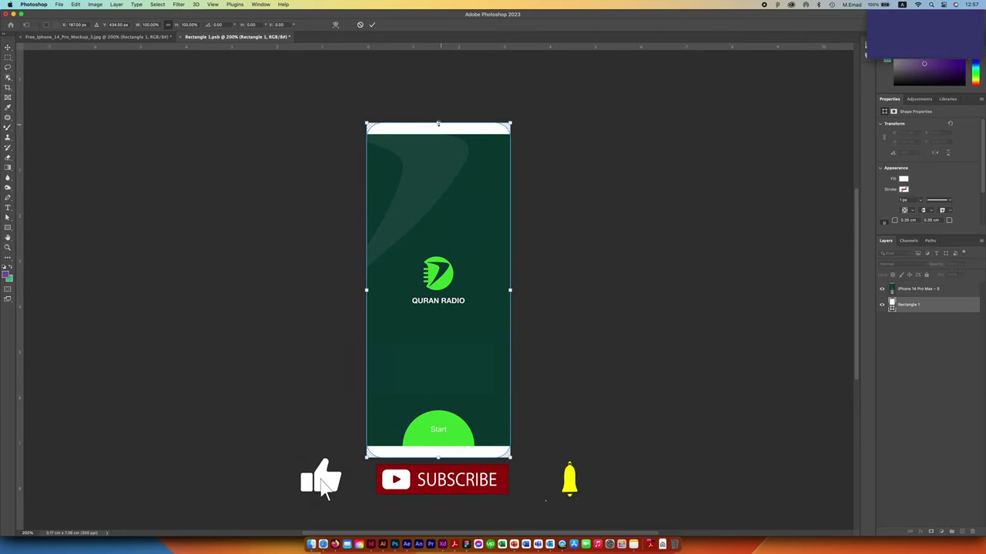
pyautogui.moveTo(437, 123); pyautogui.dragTo(437, 134)
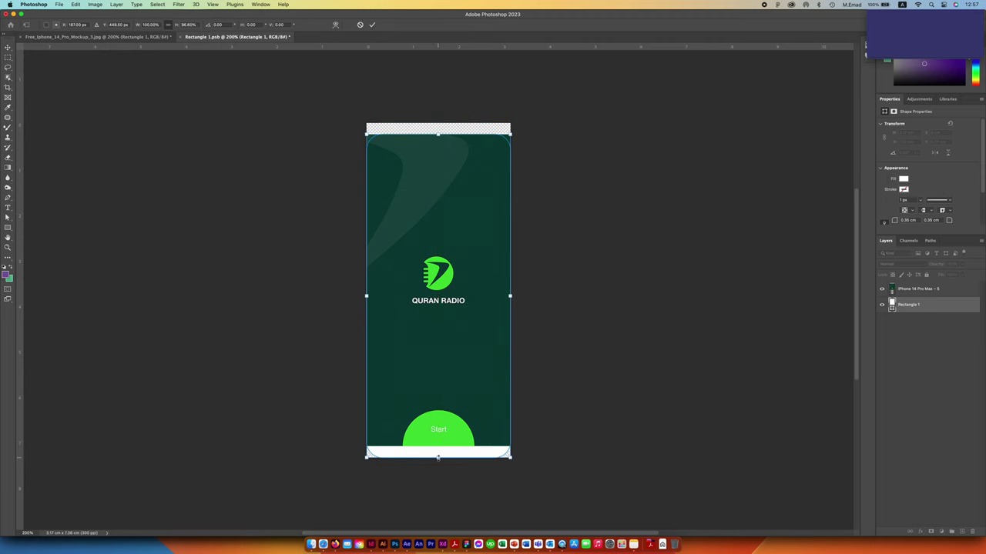
pyautogui.moveTo(437, 457); pyautogui.dragTo(438, 447)
pyautogui.press('Return')
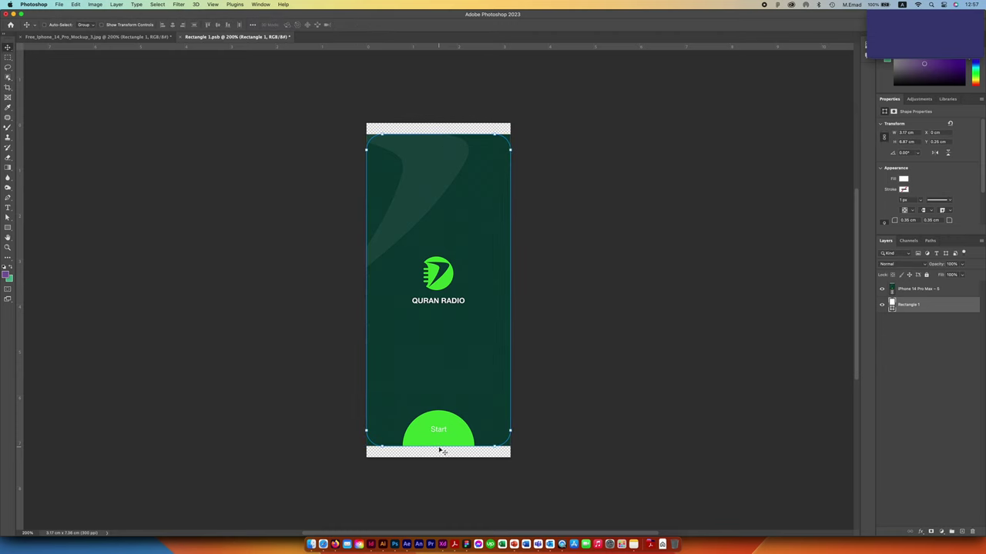
# Trim the transparent pixels from the smart object contents and save
pyautogui.click(913, 289)
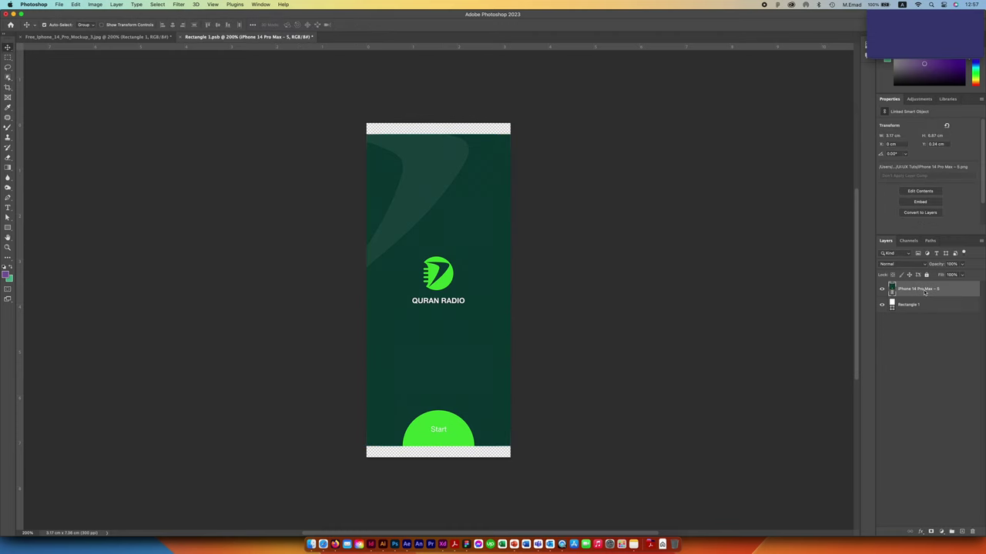
pyautogui.click(95, 4)
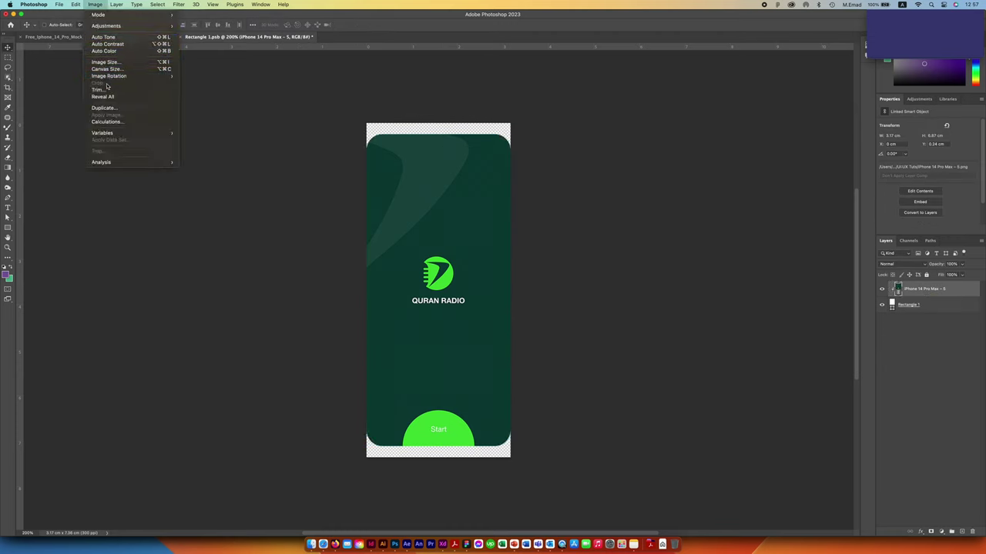
pyautogui.click(108, 93)
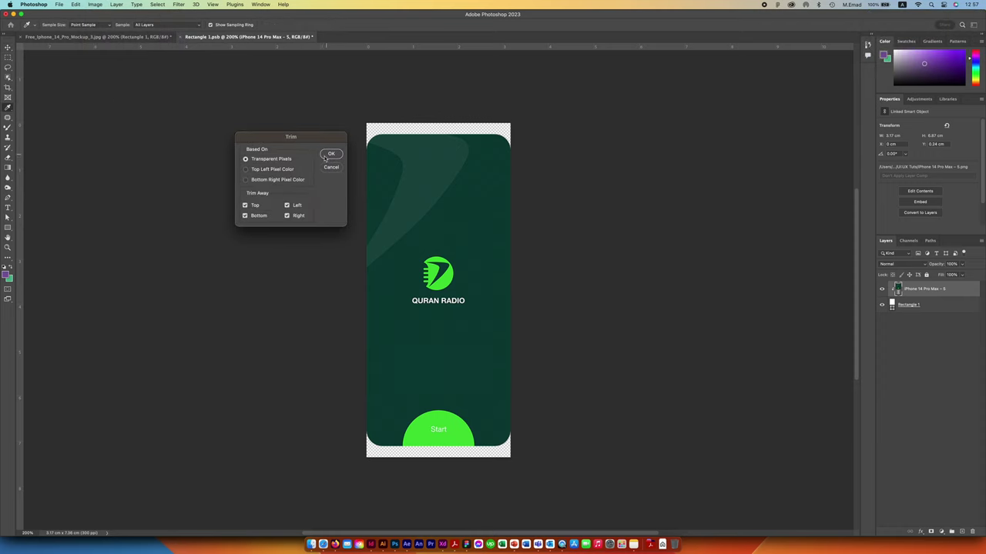
pyautogui.click(327, 155)
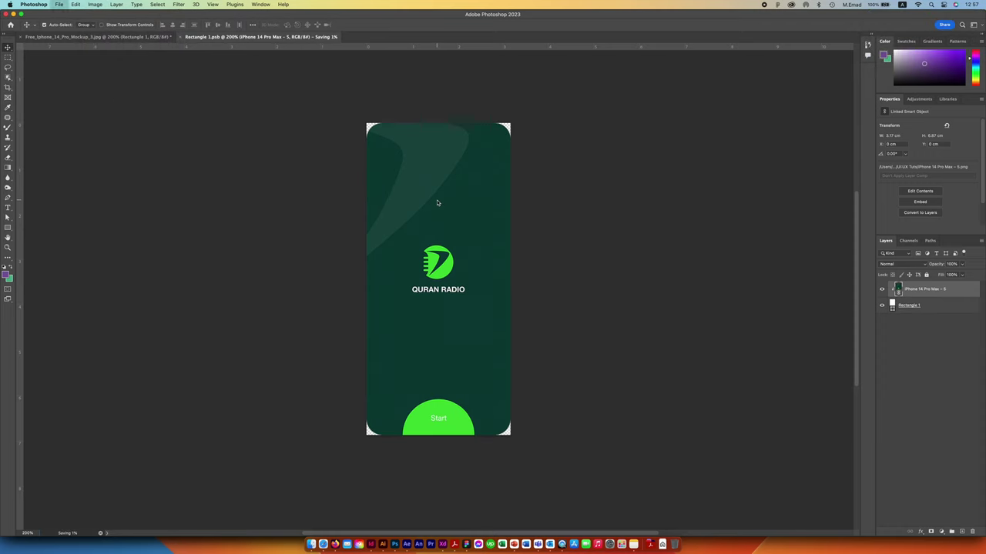
pyautogui.press('super+s')
# Distort the Rectangle 1 screen into the tilted phone display and rotate it about -11.48°
pyautogui.press('super+w')
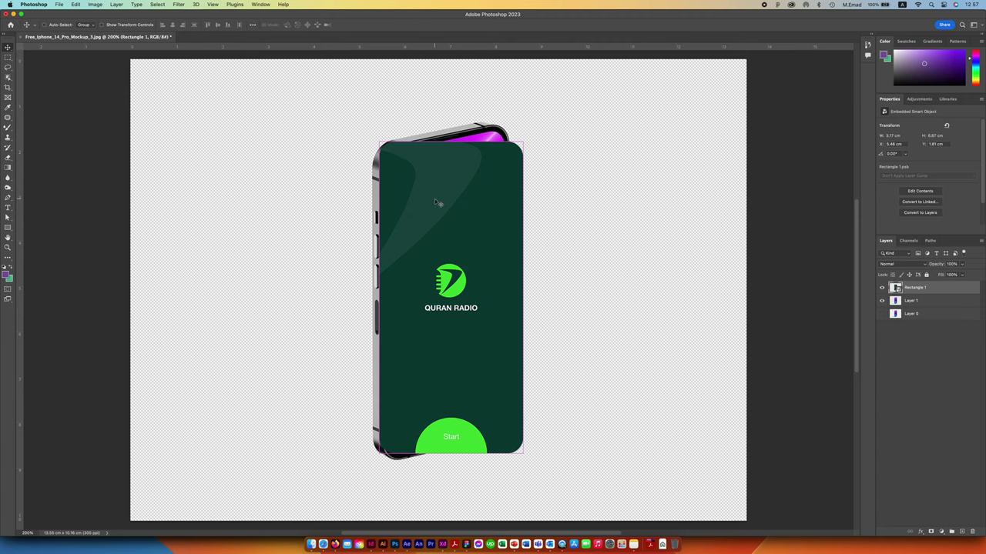
pyautogui.press('super+t')
pyautogui.rightClick(496, 198)
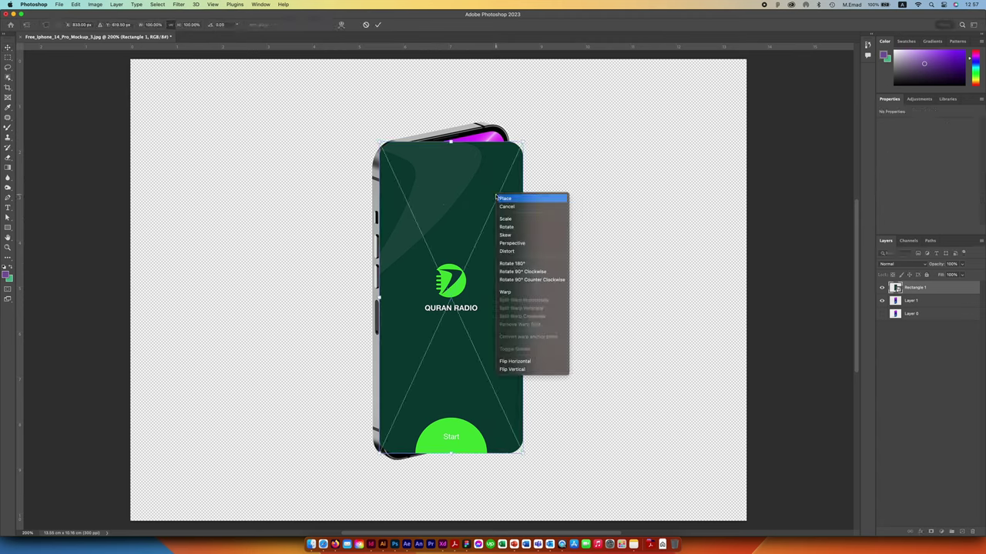
pyautogui.click(509, 251)
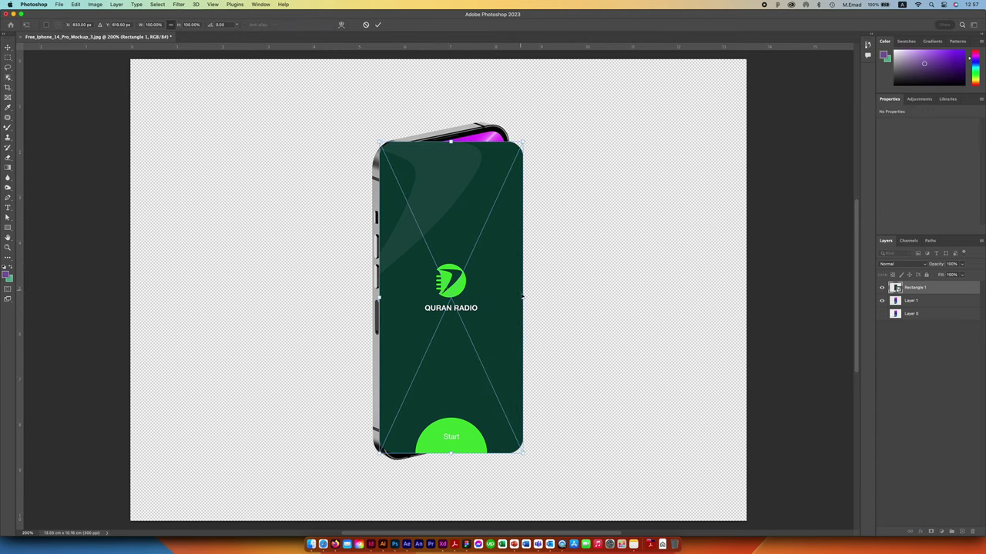
pyautogui.moveTo(523, 299); pyautogui.dragTo(503, 287)
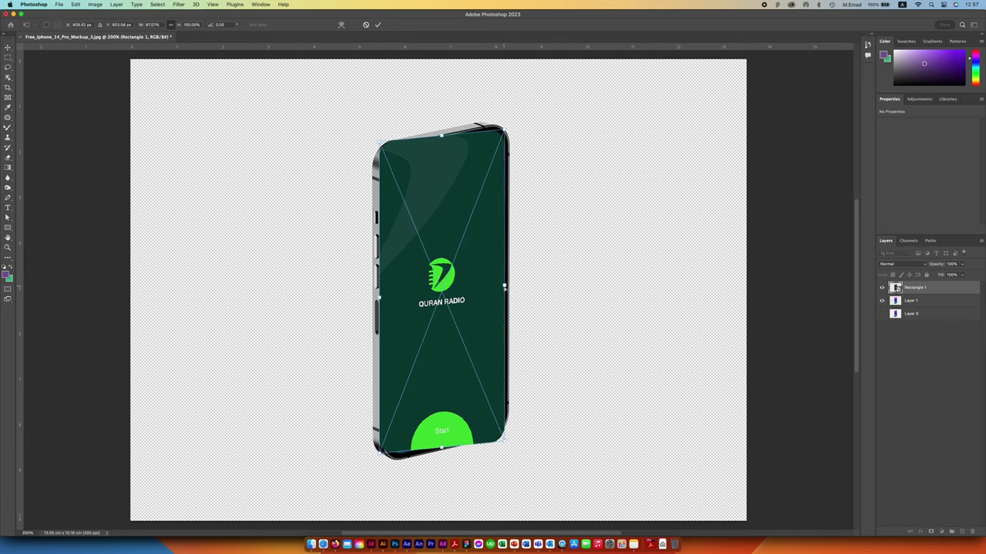
pyautogui.moveTo(378, 299); pyautogui.dragTo(386, 309)
pyautogui.moveTo(446, 458); pyautogui.dragTo(445, 446)
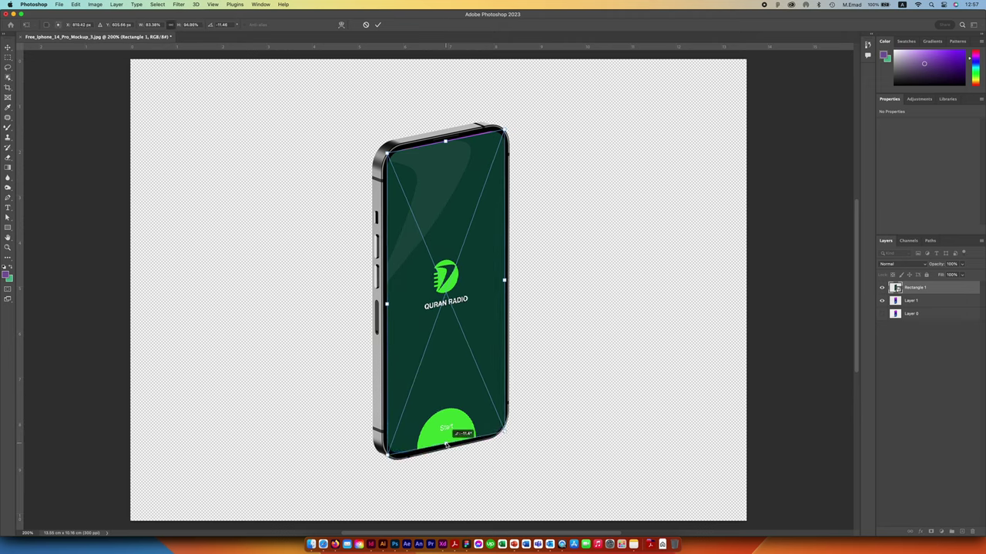
pyautogui.moveTo(445, 445); pyautogui.dragTo(446, 445)
pyautogui.moveTo(504, 129); pyautogui.dragTo(506, 129)
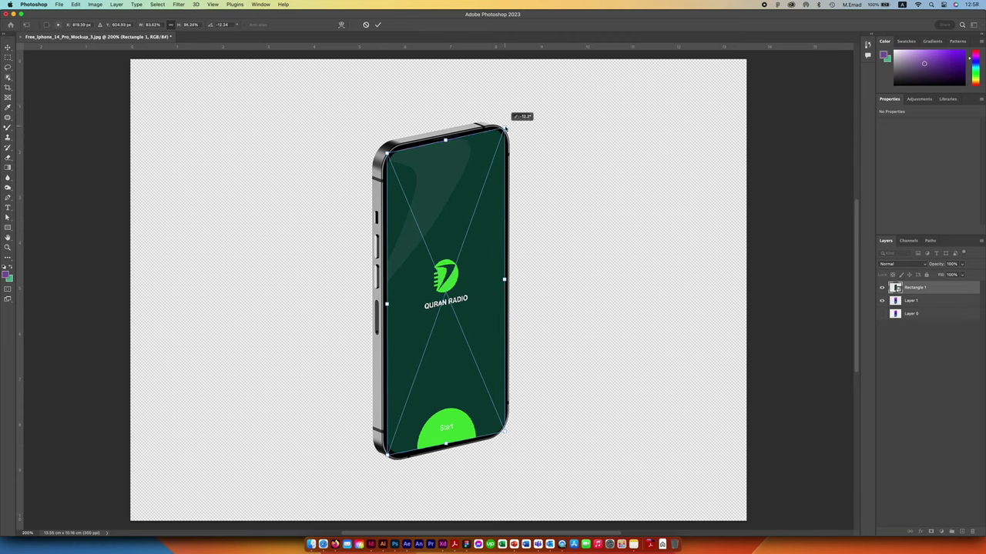
pyautogui.press('Return')
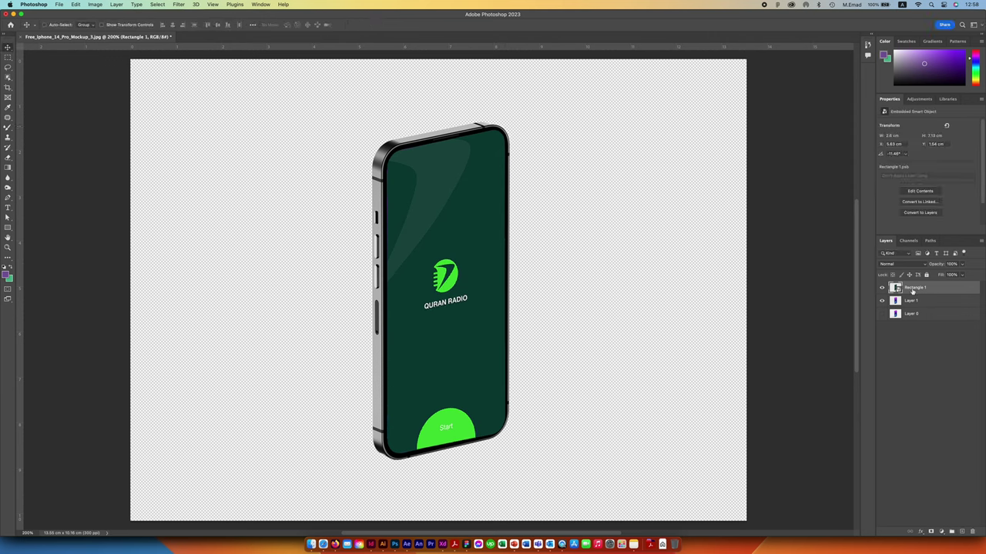
pyautogui.rightClick(930, 288)
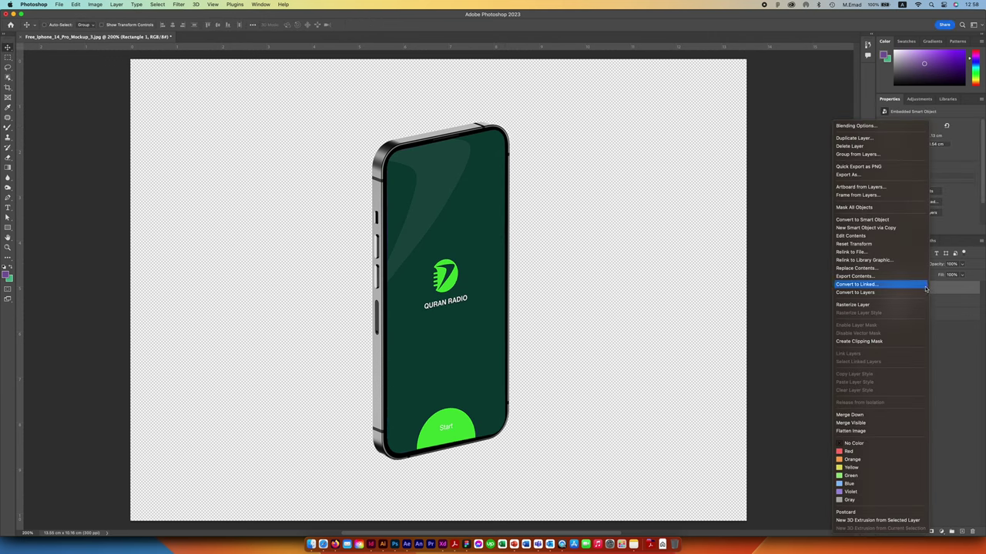
# Duplicate the Rectangle 1 screen, move the copy right of the phone, and open its contents
pyautogui.click(873, 228)
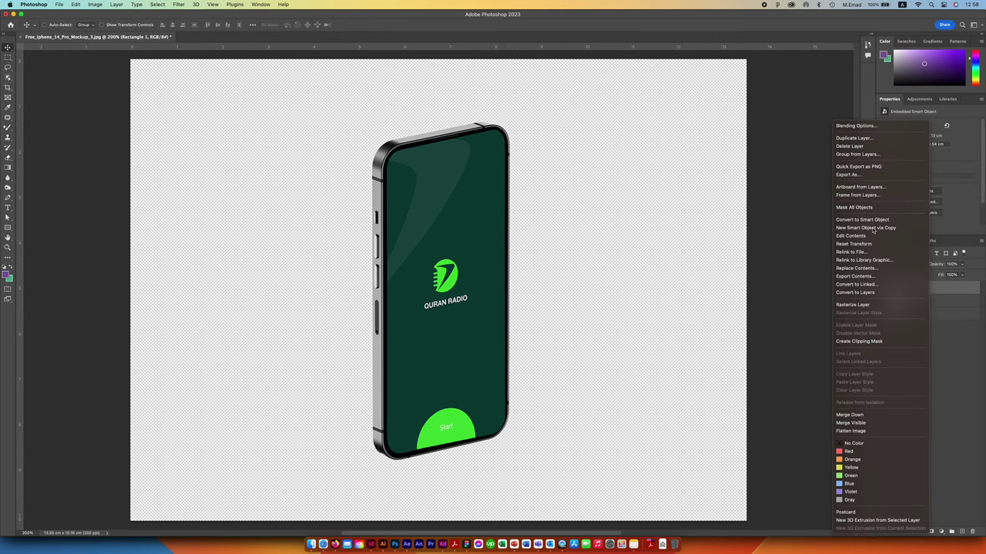
pyautogui.moveTo(478, 257); pyautogui.dragTo(644, 246)
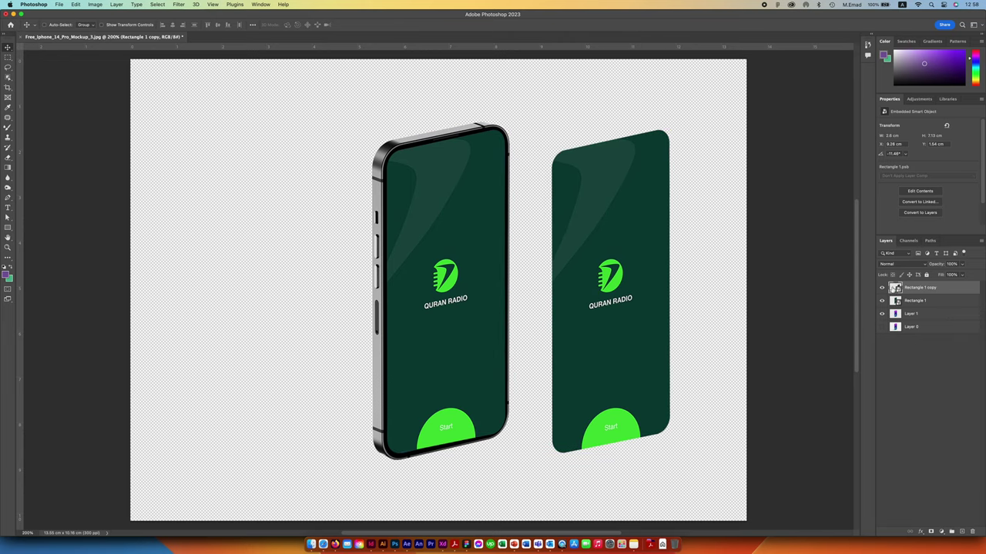
pyautogui.doubleClick(893, 290)
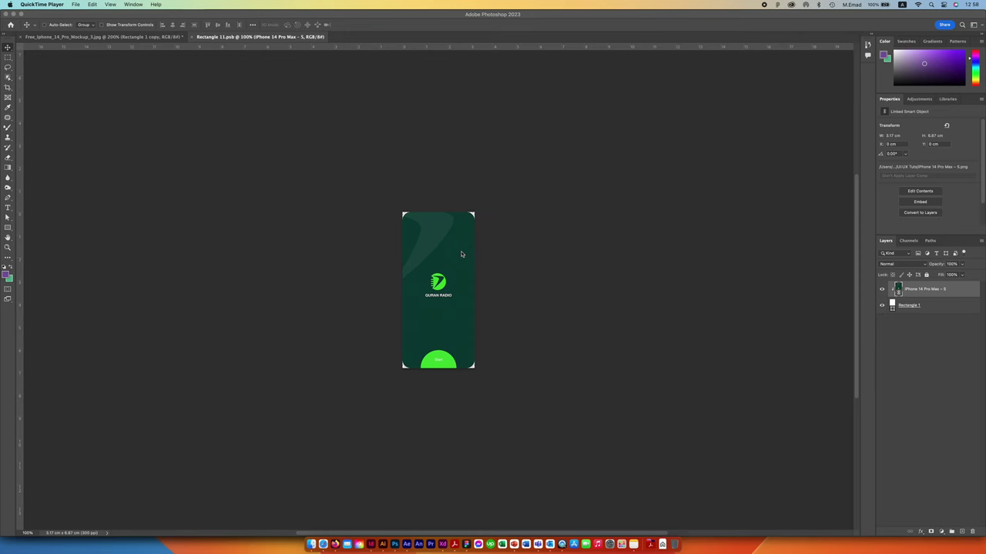
# Swap in the linked 'iPhone 14 Pro Max – 4.png' home screen, clip it, and save
pyautogui.click(108, 97)
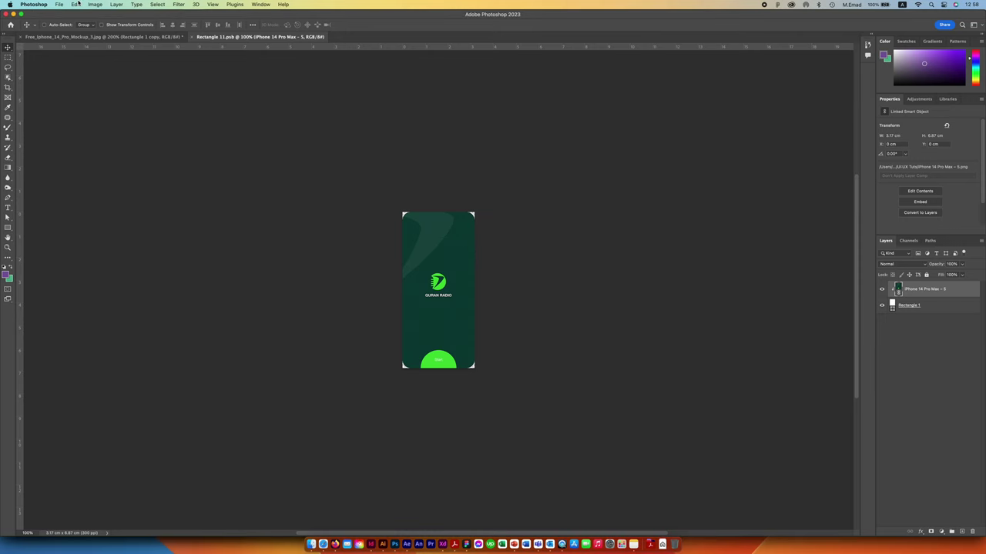
pyautogui.click(58, 4)
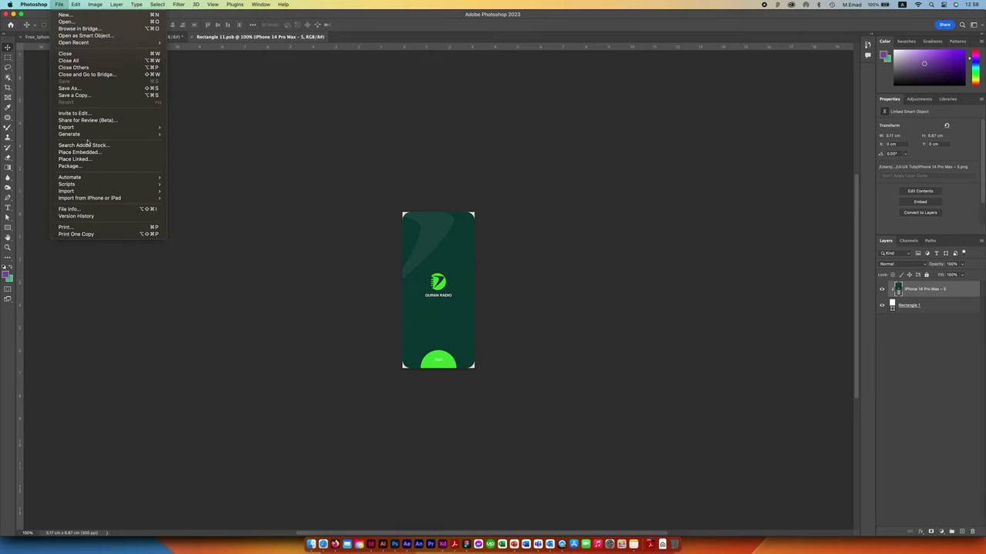
pyautogui.click(91, 161)
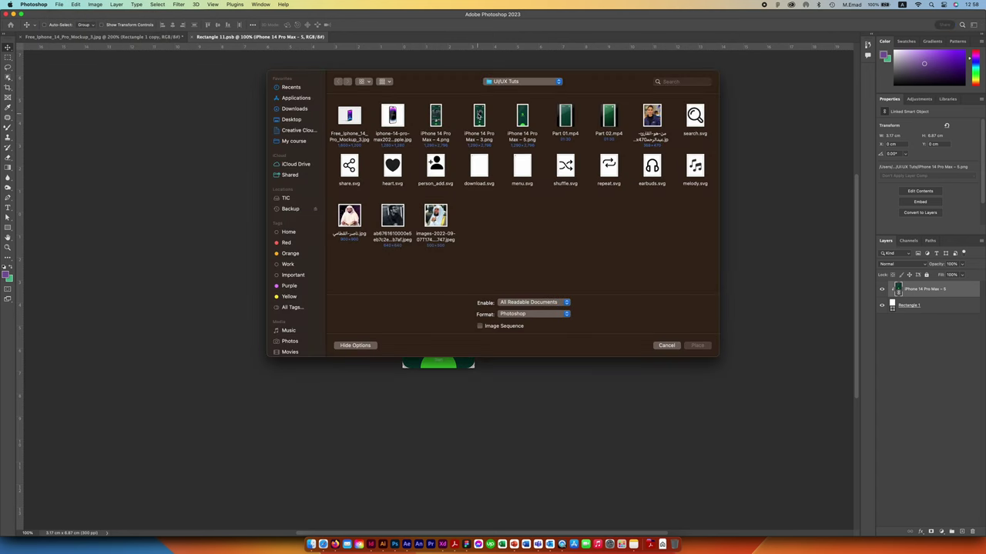
pyautogui.doubleClick(435, 116)
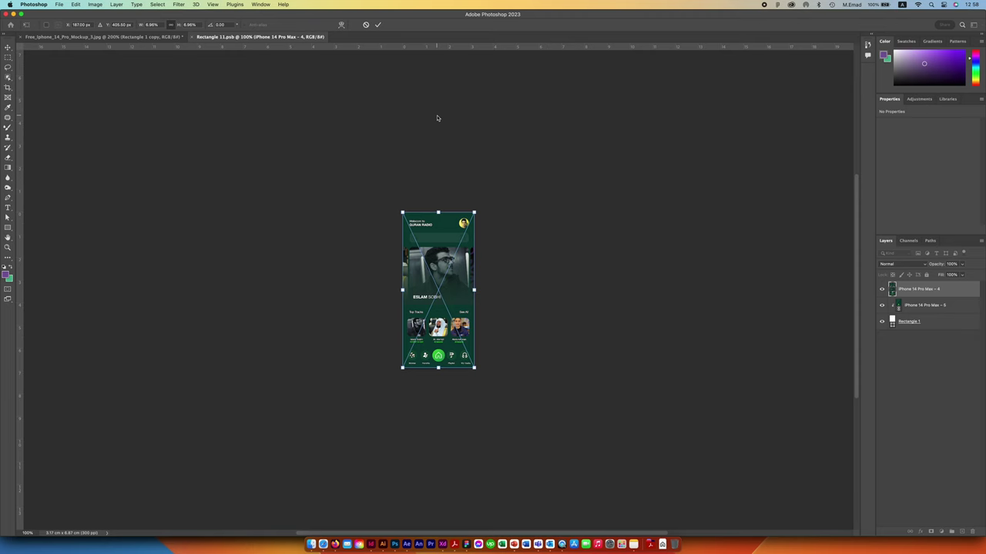
pyautogui.press('Return')
pyautogui.click(935, 306)
pyautogui.press('BackSpace')
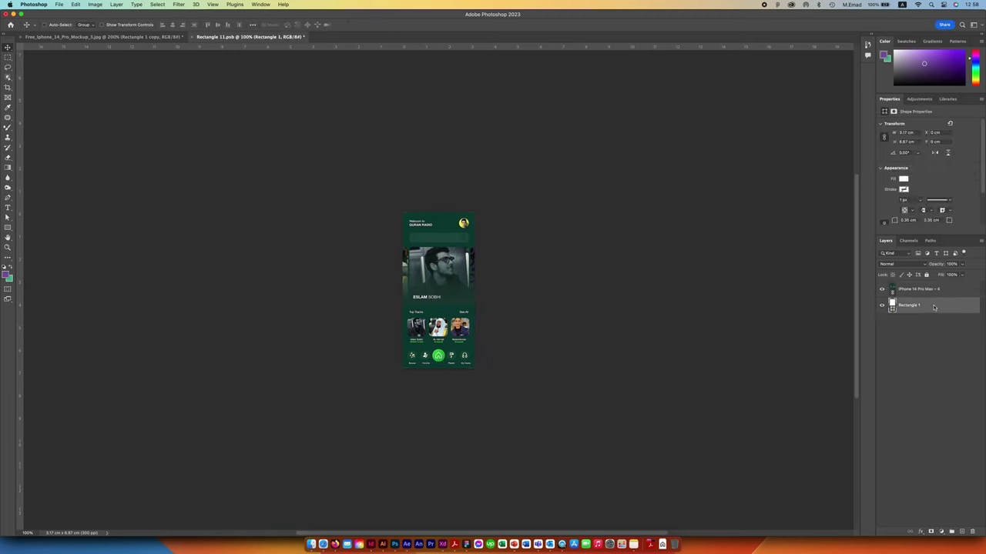
pyautogui.click(942, 292)
pyautogui.press('super+alt+g')
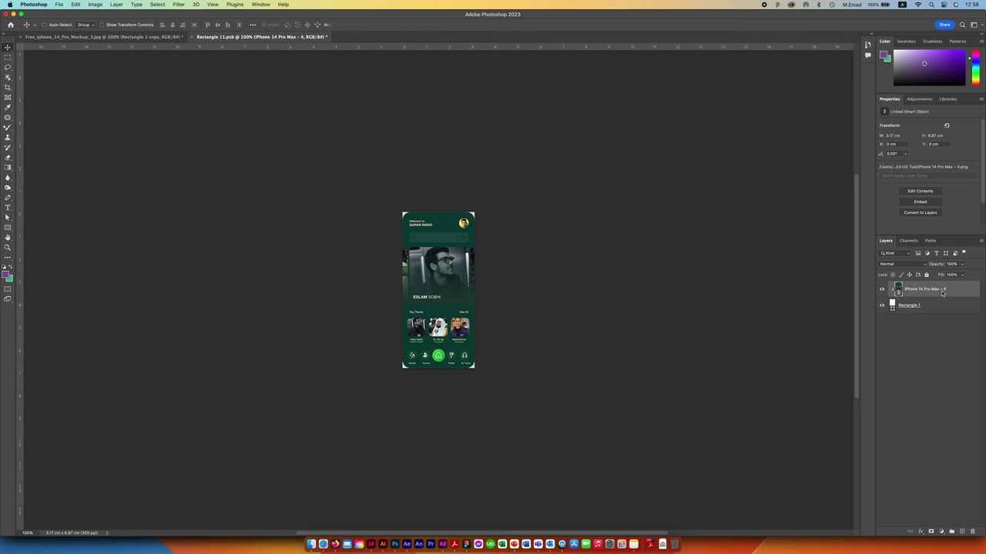
pyautogui.press('super+s')
# Alt-drag copies of the Layer 1 phone body behind the right screen and onto the left side
pyautogui.press('super+w')
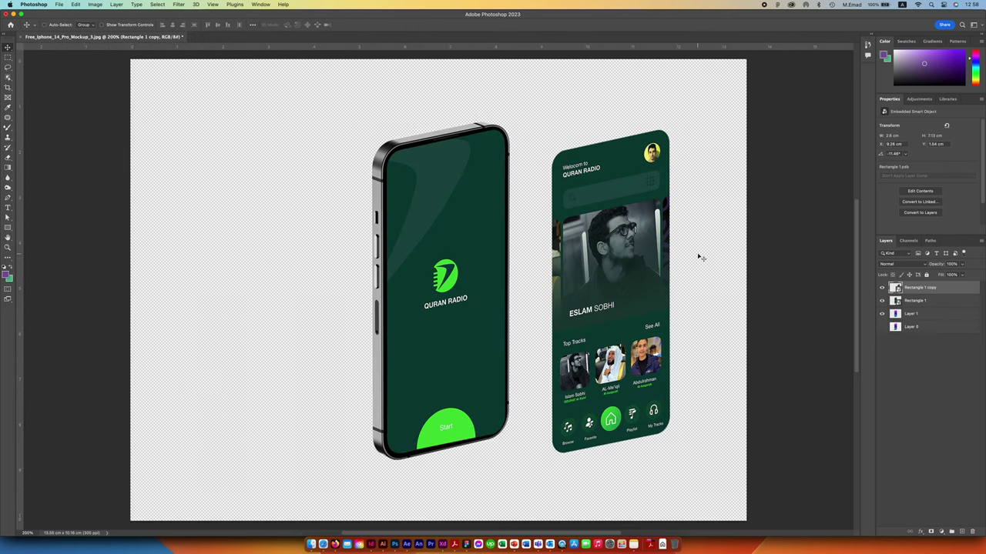
pyautogui.click(939, 303)
pyautogui.click(934, 314)
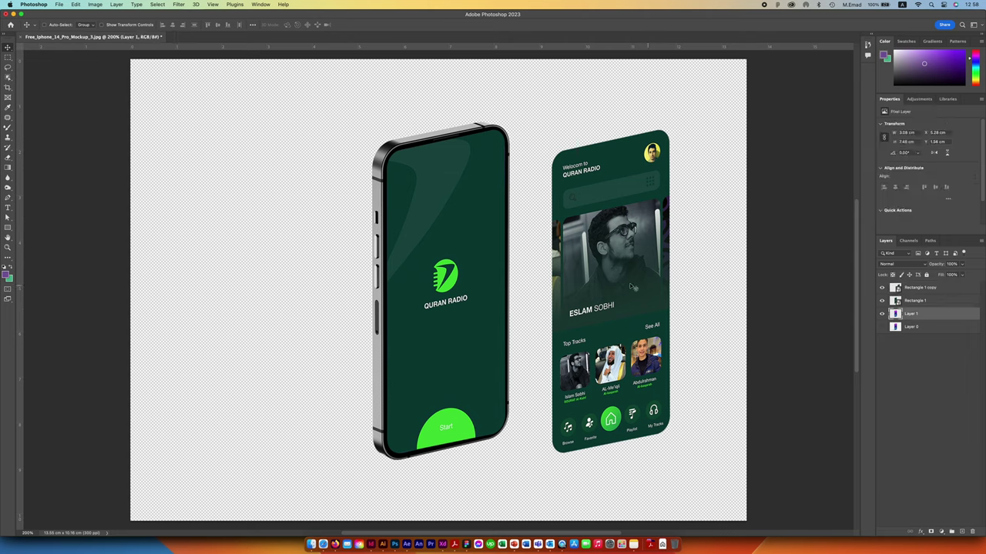
pyautogui.moveTo(483, 282)
pyautogui.mouseDown()
pyautogui.moveTo(536, 285)
pyautogui.moveTo(485, 278)
pyautogui.mouseUp()
pyautogui.moveTo(439, 254); pyautogui.dragTo(610, 237)
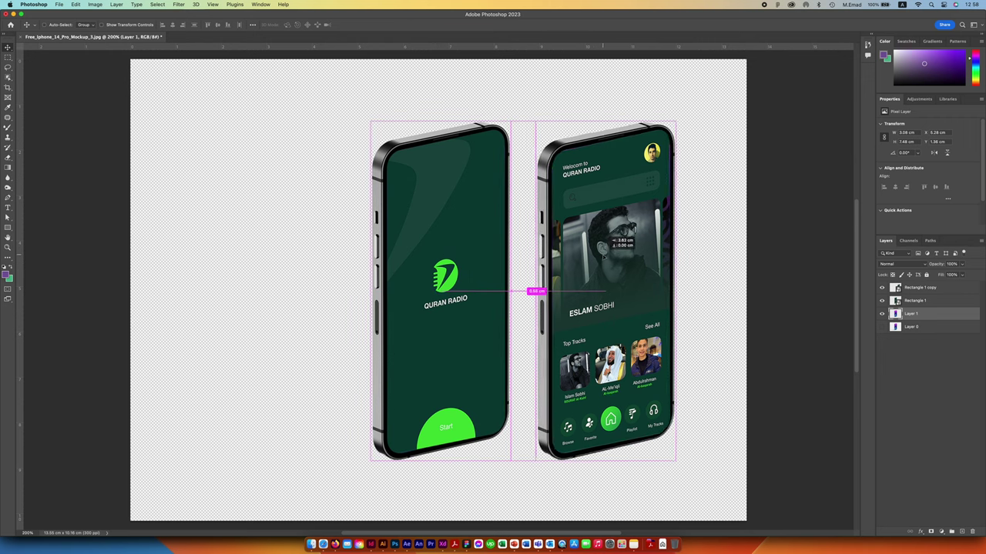
pyautogui.moveTo(605, 244); pyautogui.dragTo(608, 258)
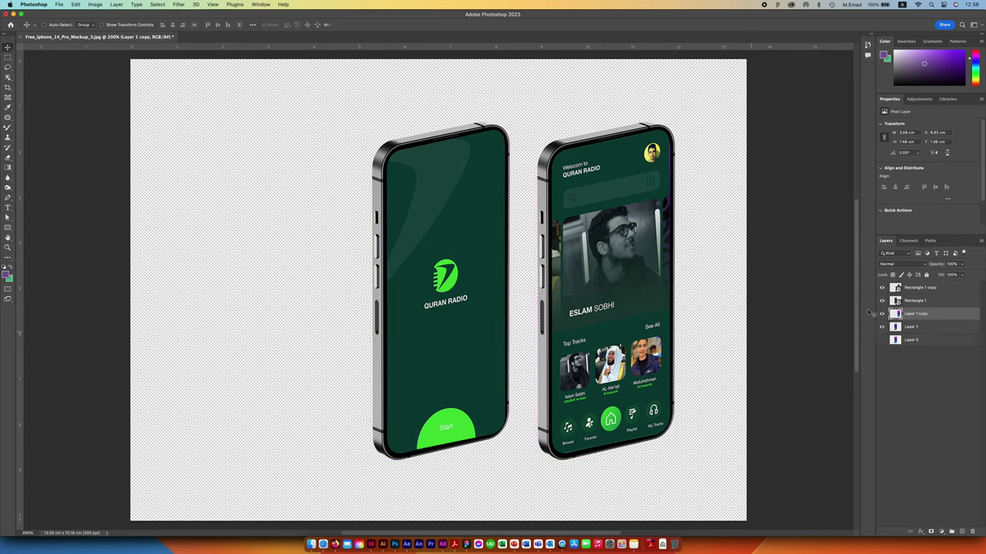
pyautogui.moveTo(652, 321); pyautogui.dragTo(304, 311)
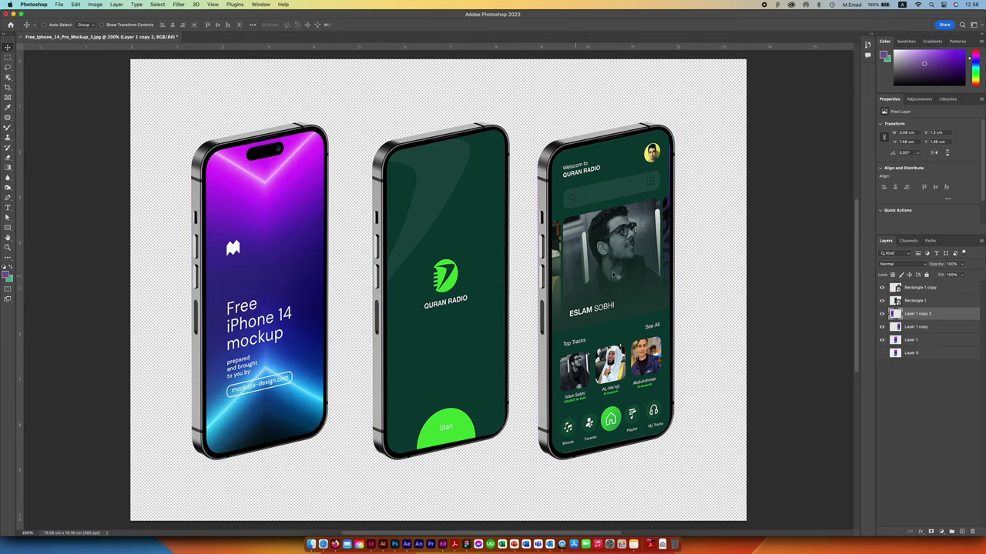
pyautogui.click(968, 288)
# Duplicate the home screen layer, move it onto the left phone, and open its contents
pyautogui.rightClick(968, 288)
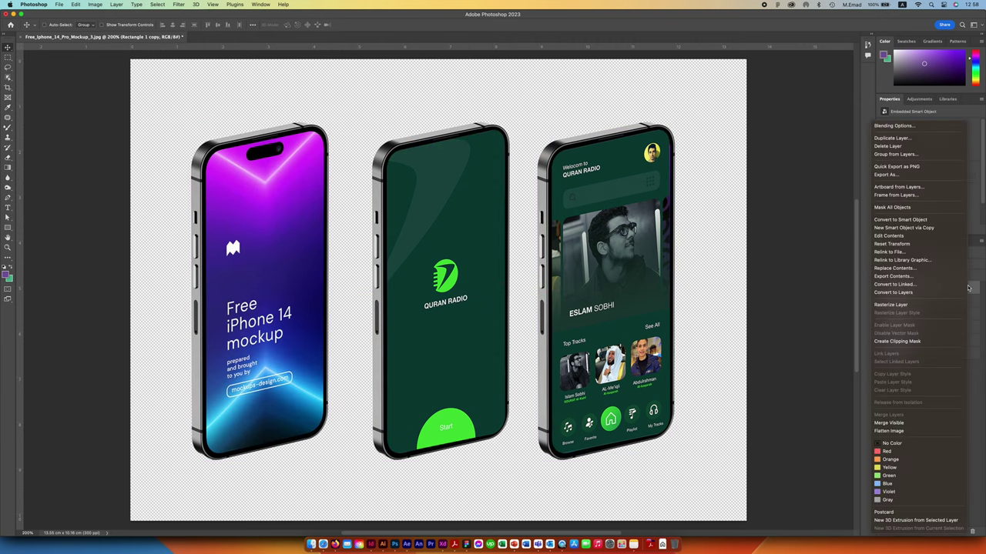
pyautogui.click(636, 294)
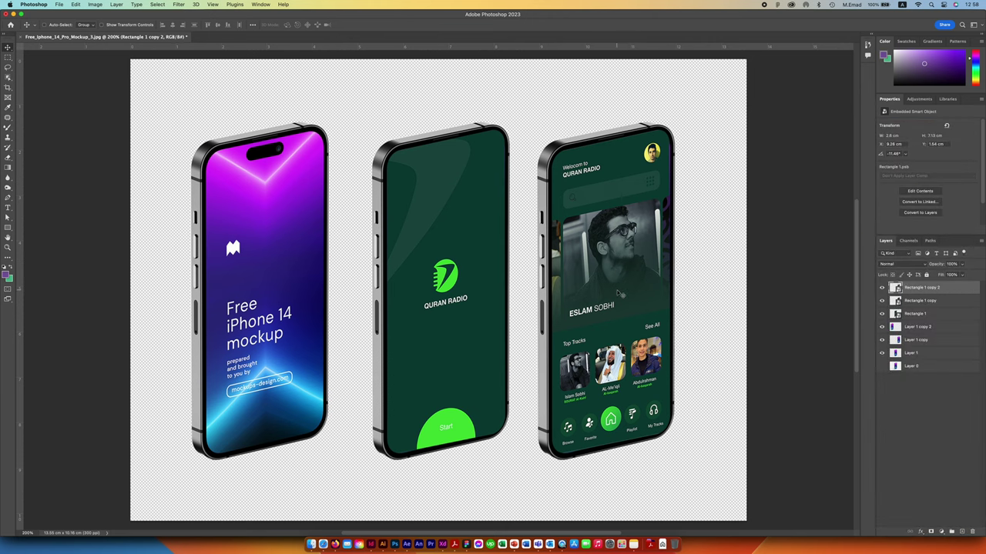
pyautogui.moveTo(637, 294); pyautogui.dragTo(271, 294)
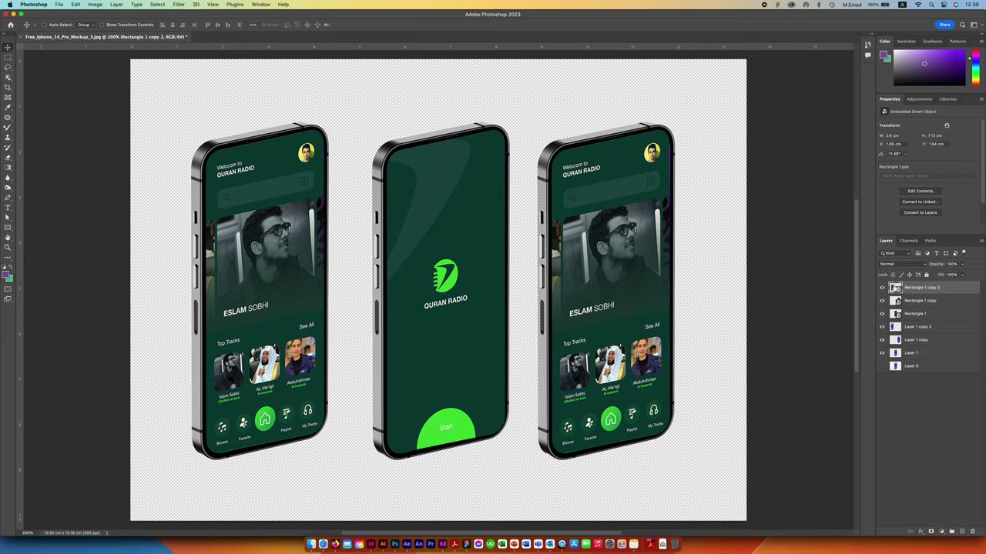
pyautogui.doubleClick(616, 254)
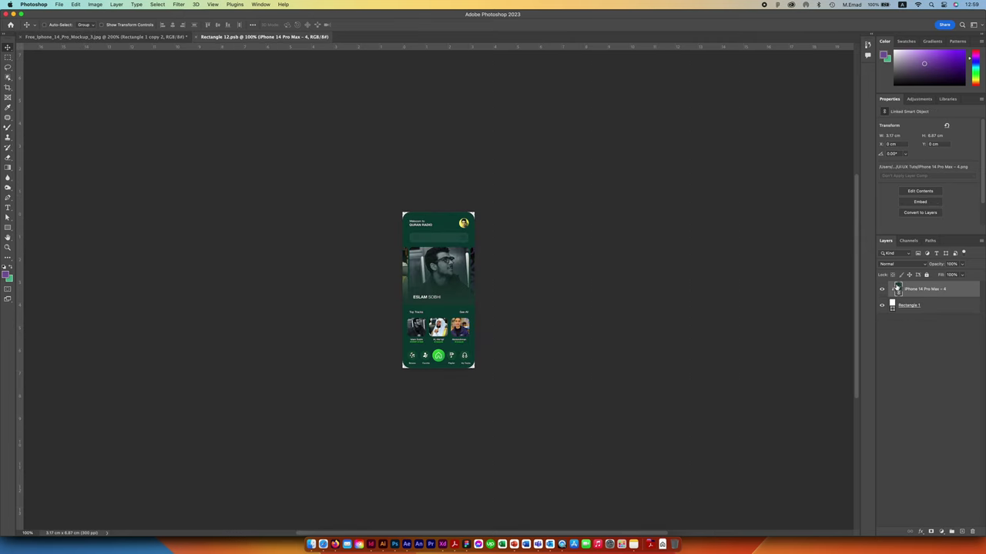
# Place the linked 'iPhone 14 Pro Max – 3.png' player screen as a clipping mask, save and close
pyautogui.click(60, 4)
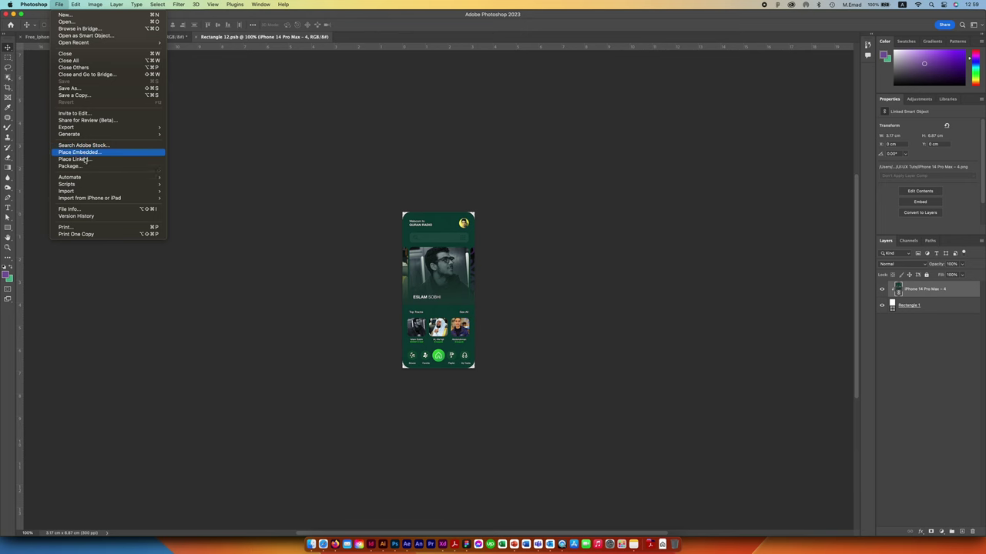
pyautogui.click(86, 159)
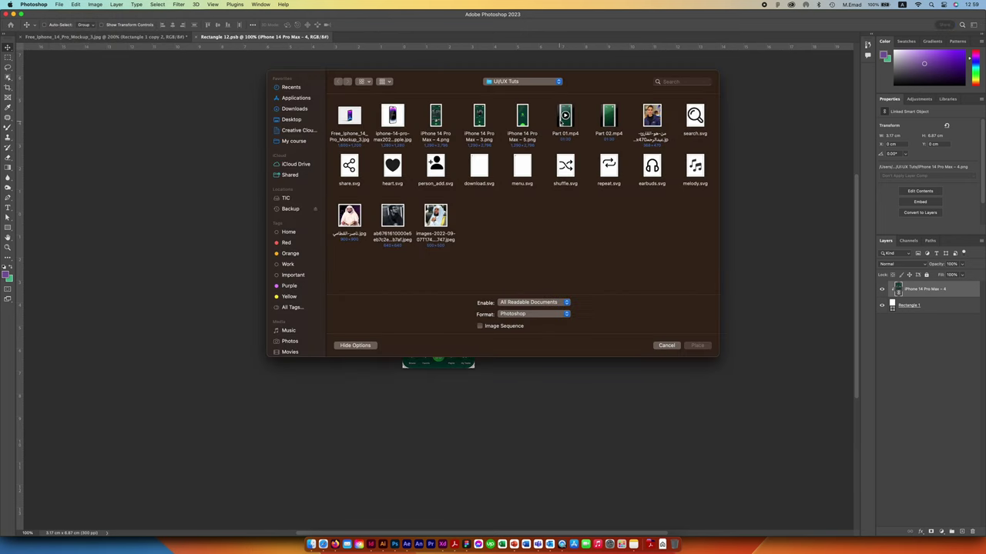
pyautogui.doubleClick(479, 114)
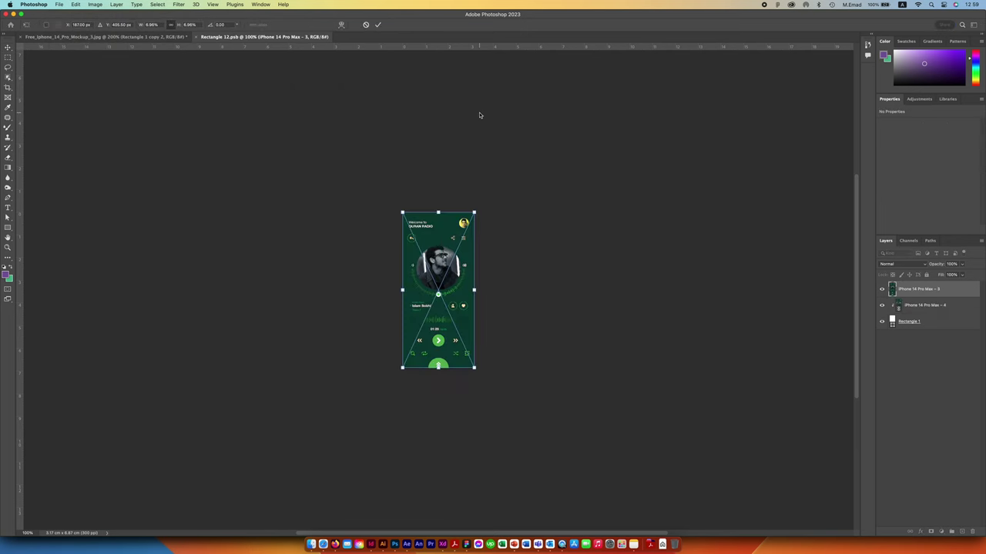
pyautogui.press('Return')
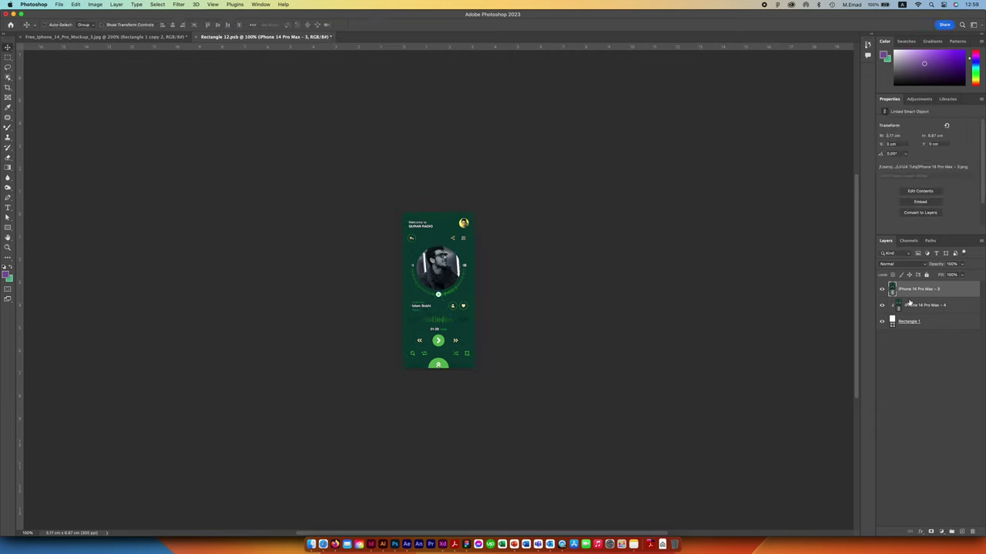
pyautogui.click(911, 305)
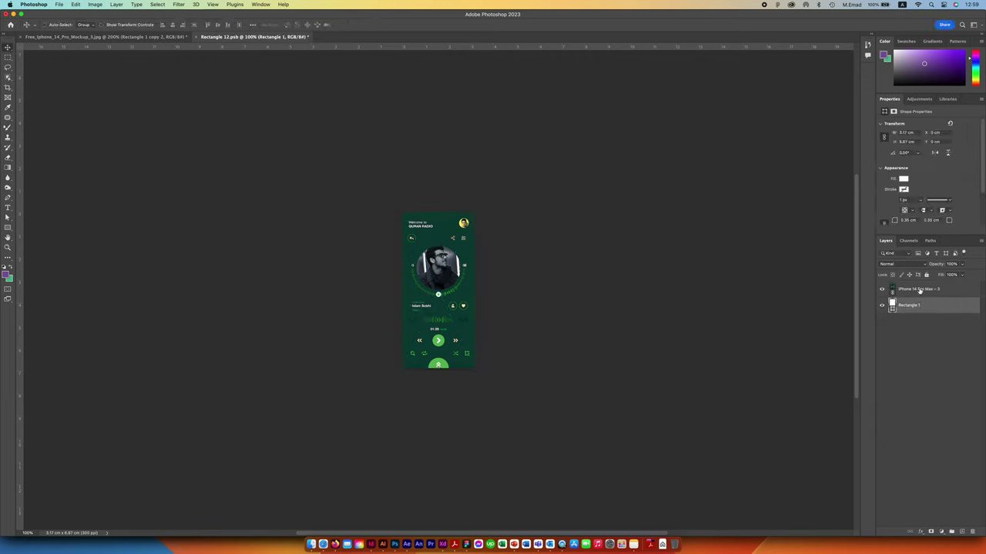
pyautogui.rightClick(949, 288)
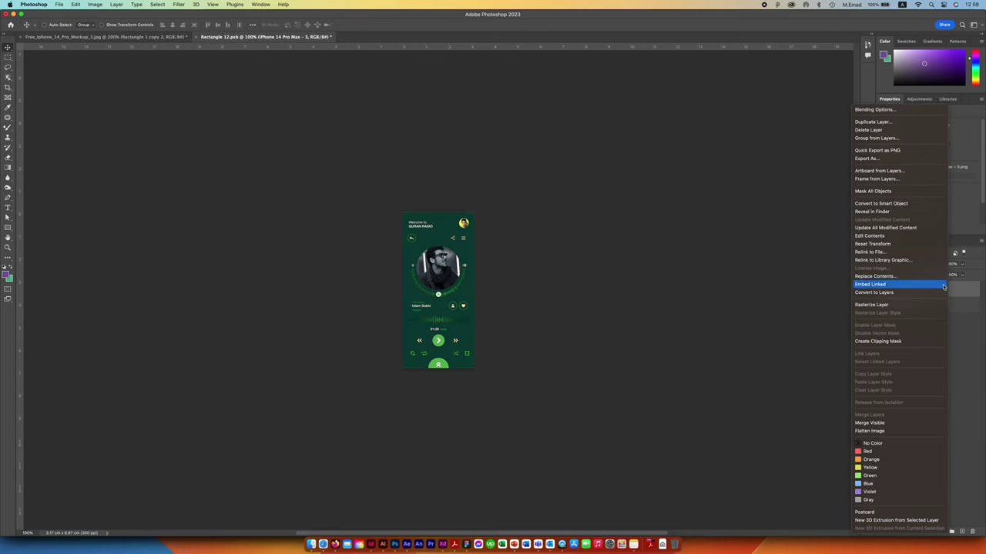
pyautogui.click(878, 341)
pyautogui.hotkey('ctrl', 's')
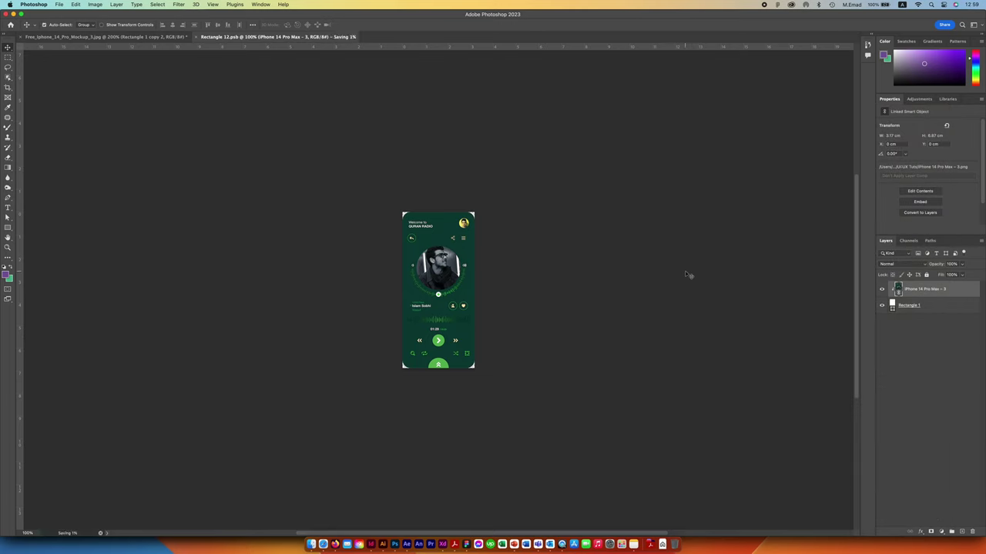
pyautogui.hotkey('ctrl', 'w')
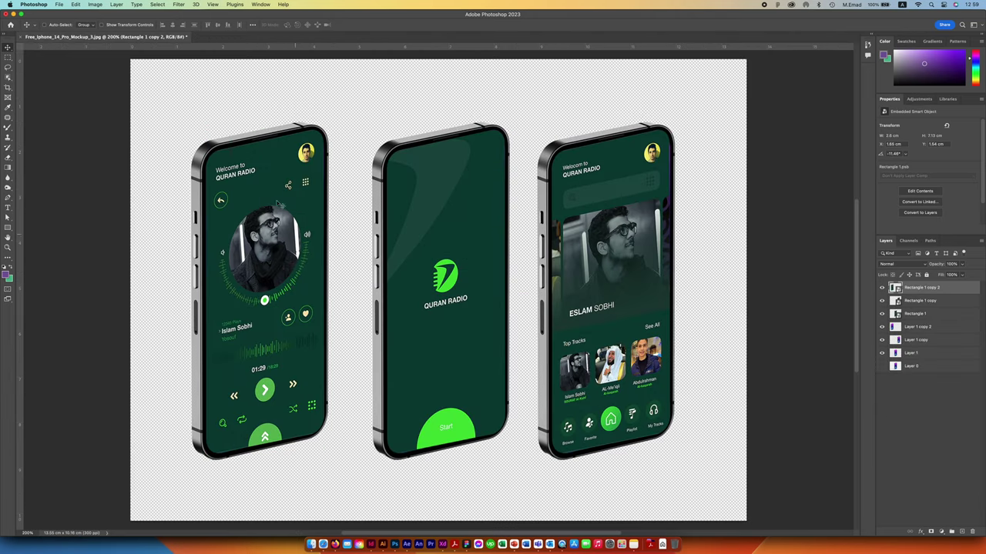
# Link the left phone's screen and body layers and raise Layer 1 copy 2 under its screen
pyautogui.moveTo(205, 112); pyautogui.dragTo(249, 201)
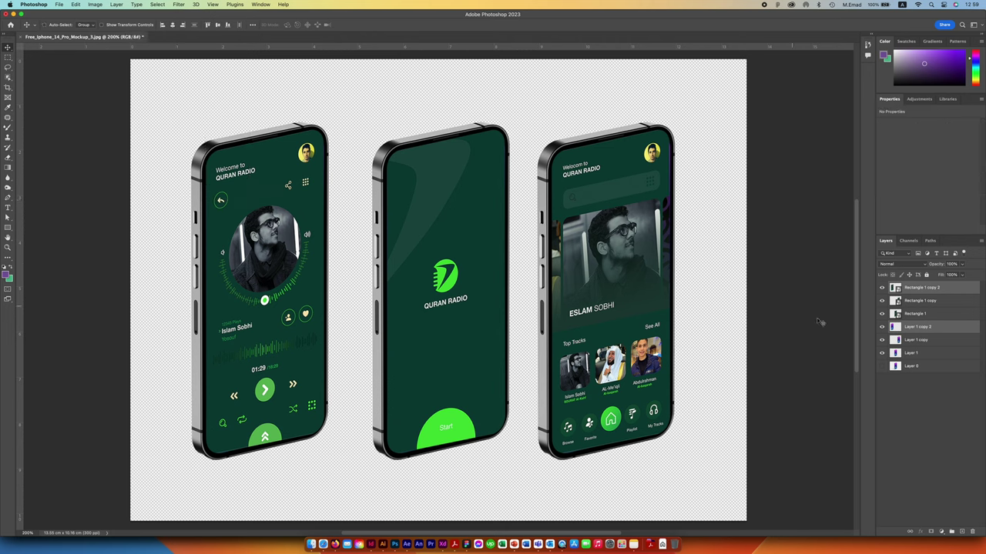
pyautogui.rightClick(949, 330)
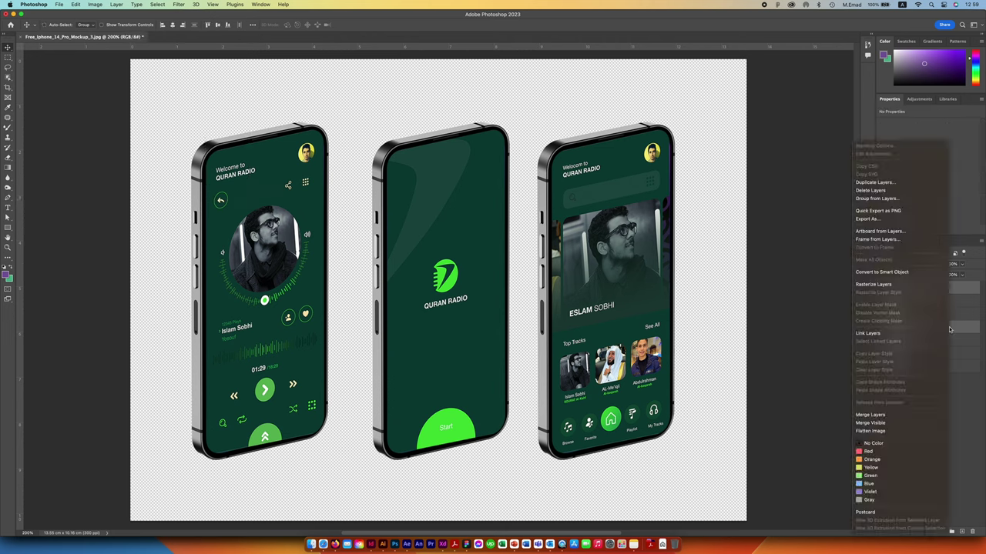
pyautogui.click(916, 334)
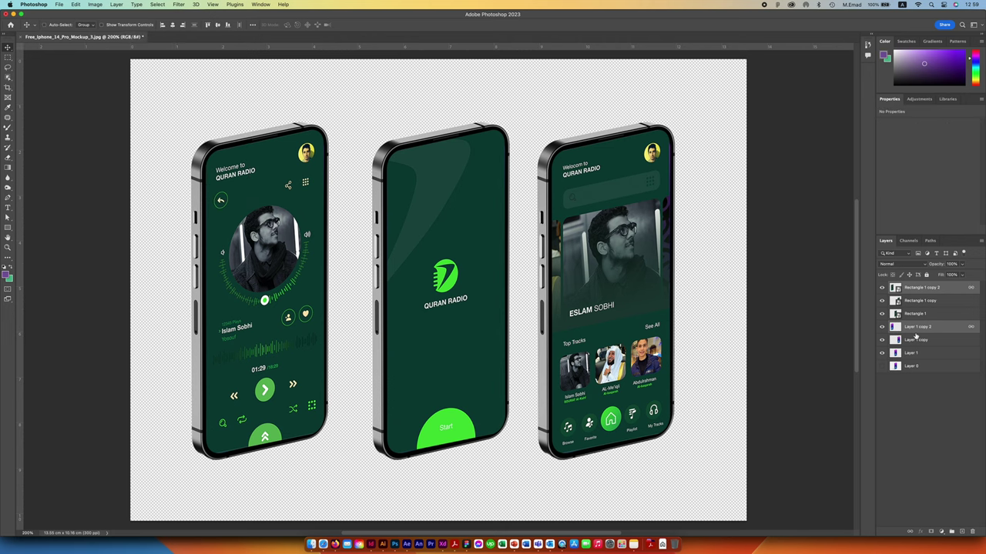
pyautogui.hotkey('ctrl', 'shift', ']')
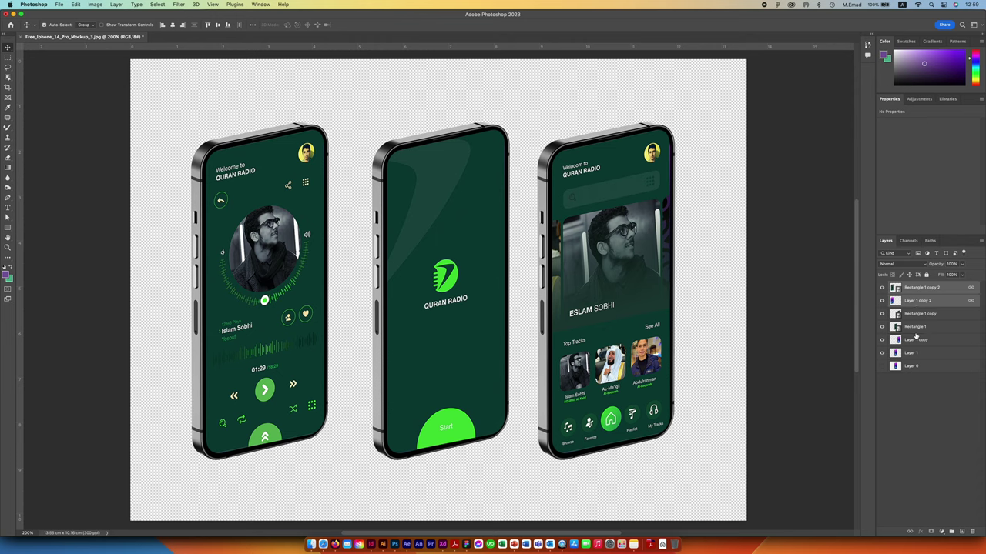
# Bring the Rectangle 1 and Layer 1 pair to the top, link it, and select the right phone's pair
pyautogui.click(466, 196)
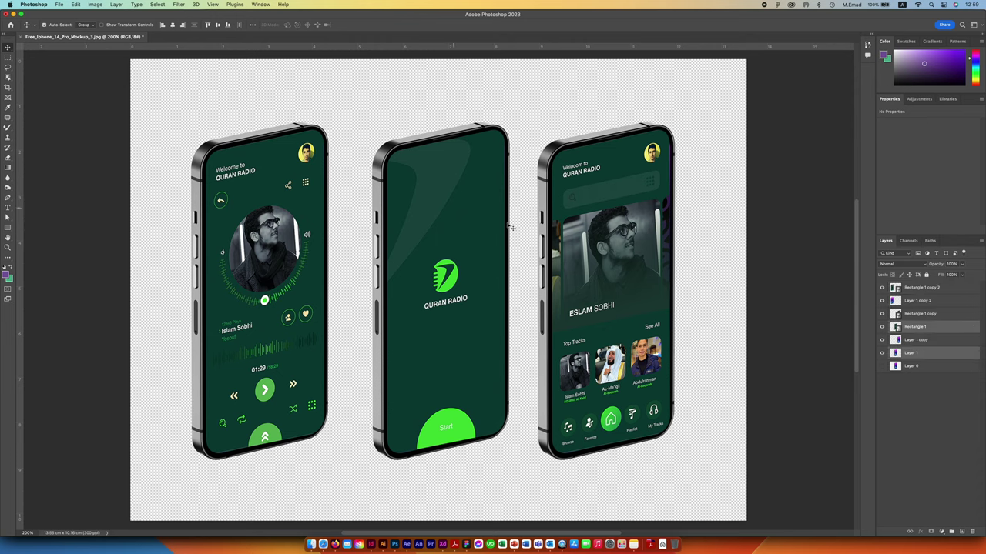
pyautogui.hotkey('ctrl', 'shift', ']')
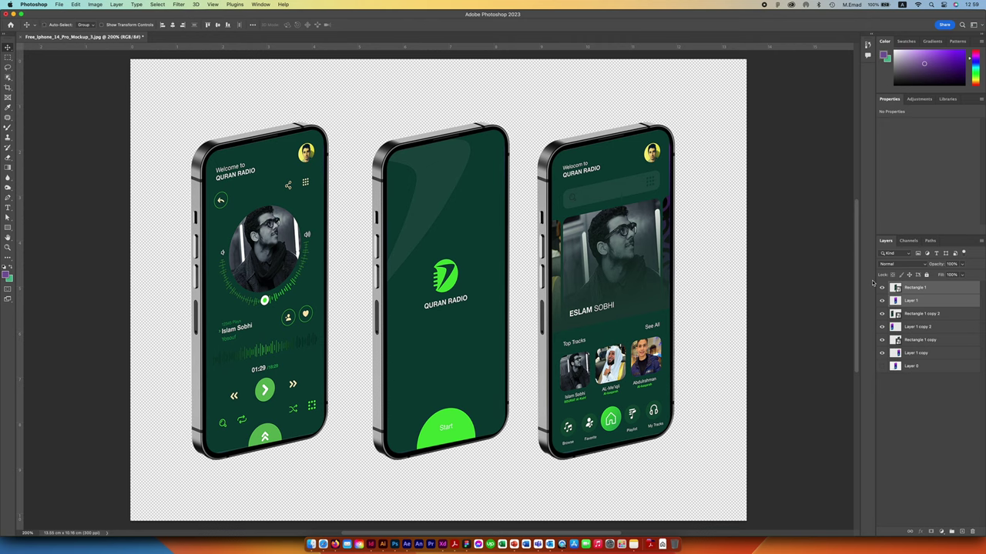
pyautogui.click(909, 531)
pyautogui.click(659, 175)
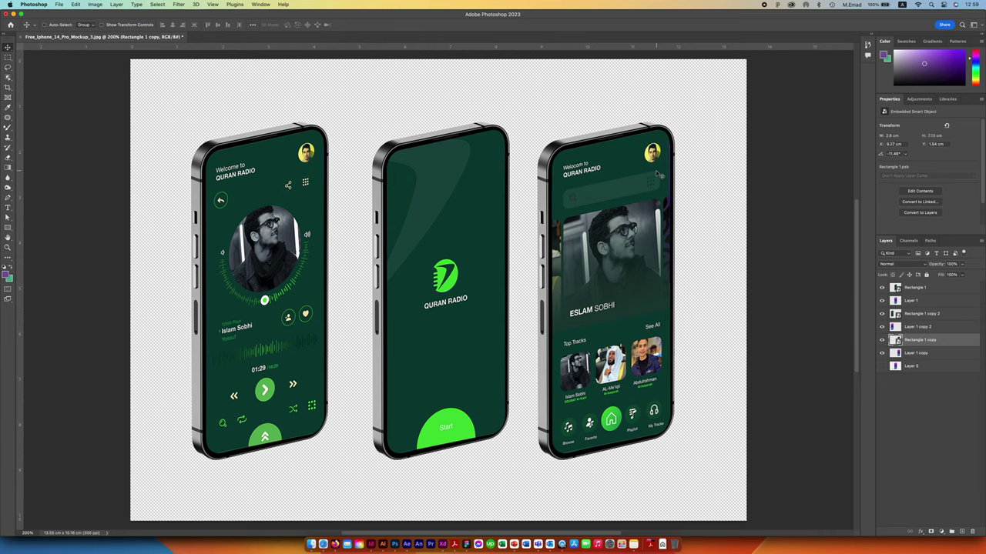
pyautogui.keyDown('shift'); pyautogui.click(945, 353); pyautogui.keyUp('shift')
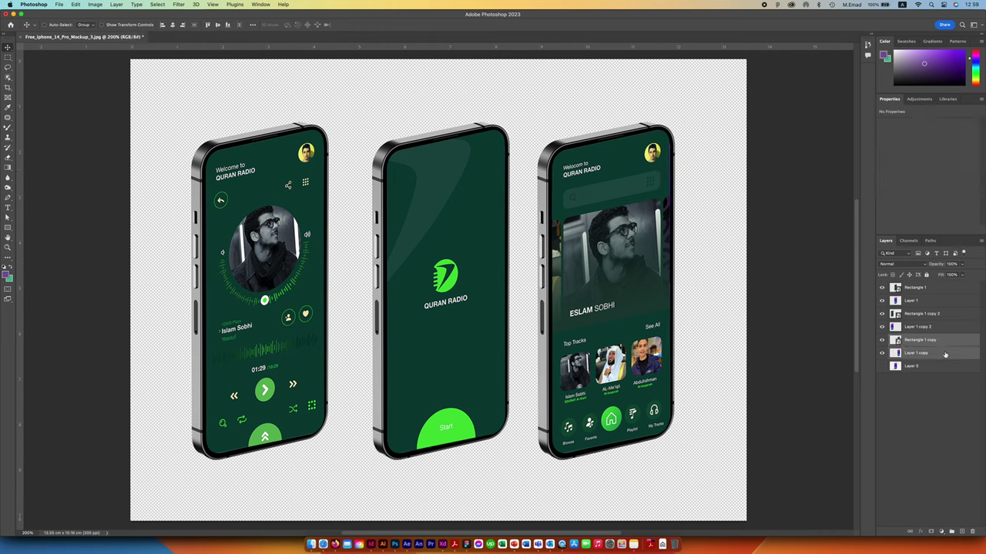
pyautogui.rightClick(945, 354)
pyautogui.press('Escape')
# Link Rectangle 1 copy with Layer 1 copy and overlap the three phones in a centred row
pyautogui.click(909, 531)
pyautogui.moveTo(435, 209); pyautogui.dragTo(710, 221)
pyautogui.moveTo(477, 93); pyautogui.dragTo(639, 275)
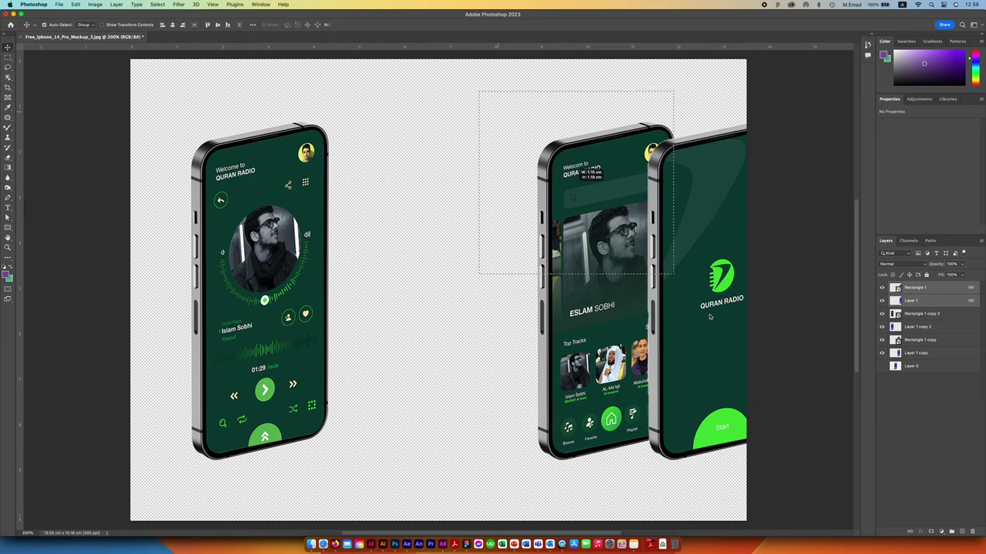
pyautogui.moveTo(695, 316); pyautogui.dragTo(471, 320)
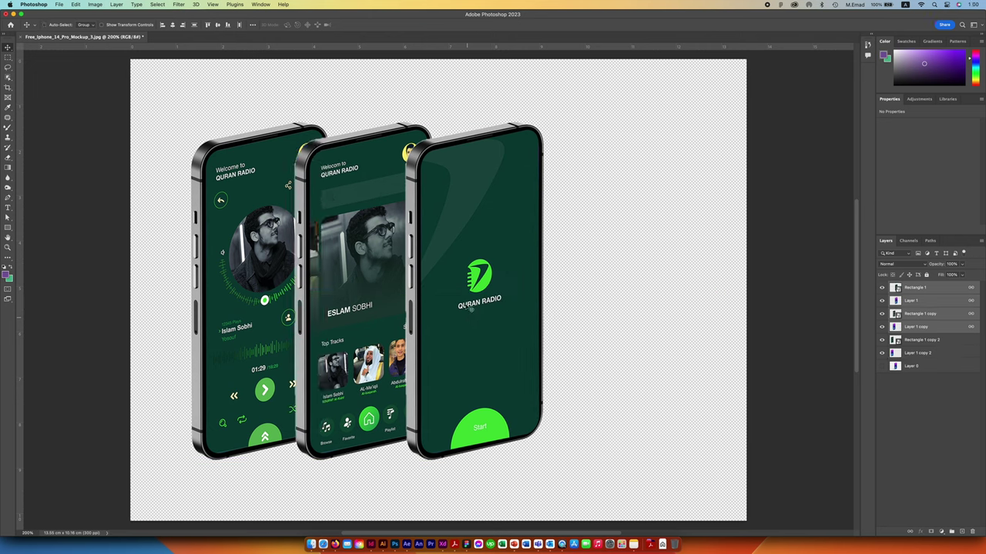
pyautogui.moveTo(461, 219); pyautogui.dragTo(451, 218)
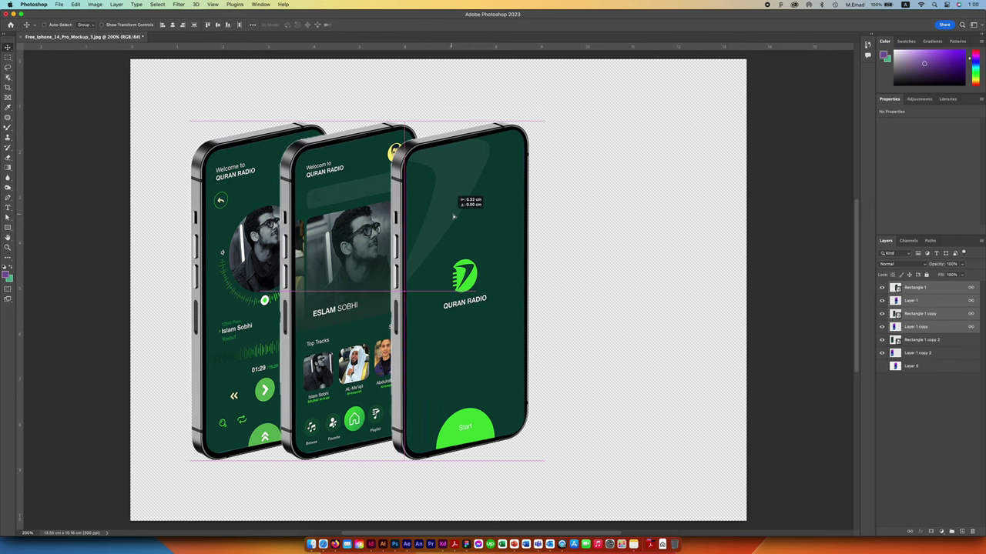
pyautogui.moveTo(193, 111)
pyautogui.mouseDown()
pyautogui.moveTo(480, 282)
pyautogui.moveTo(457, 277)
pyautogui.moveTo(533, 280)
pyautogui.mouseUp()
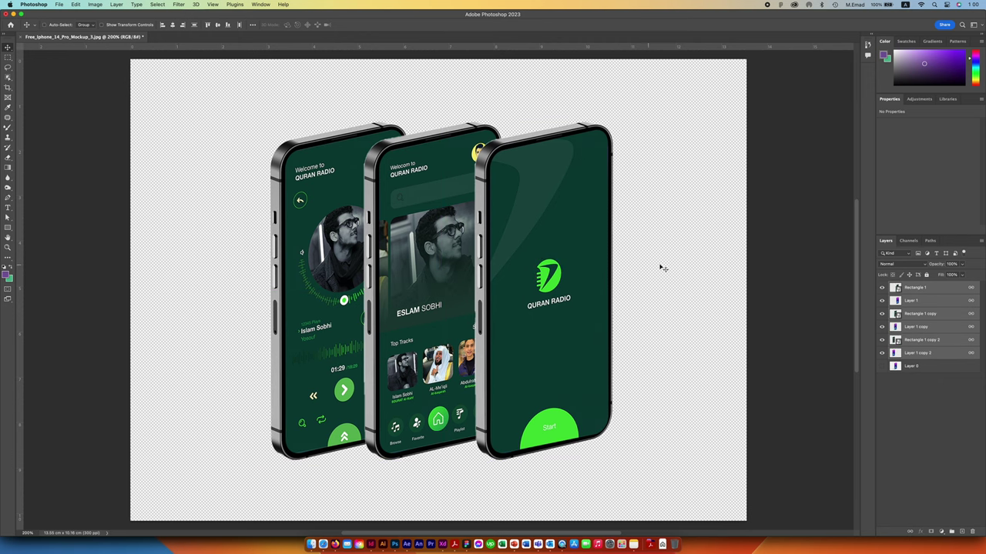
# Show the Layer 0 backdrop, undo a stray duplicate and nudge, then hide all phone layers
pyautogui.click(882, 367)
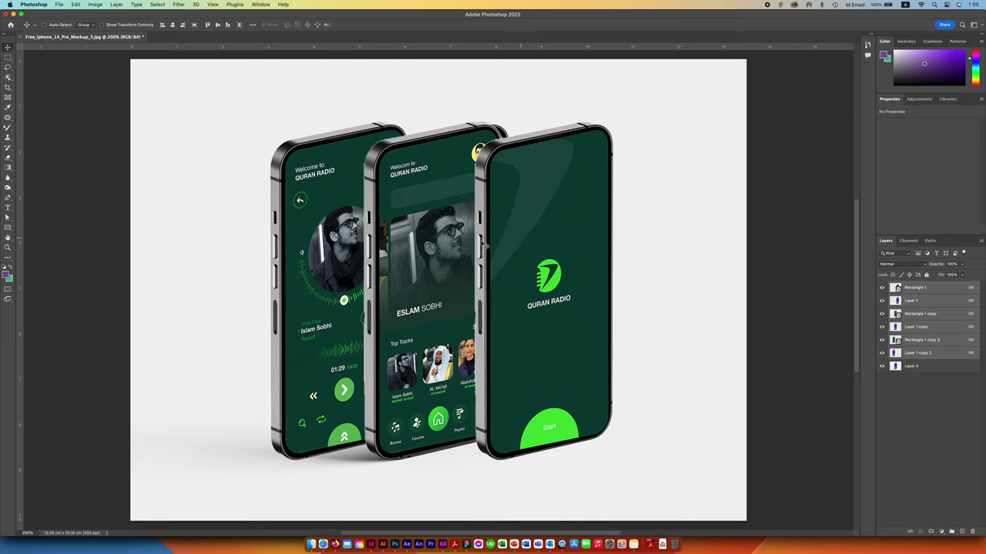
pyautogui.hotkey('ctrl', 'j')
pyautogui.moveTo(474, 245); pyautogui.dragTo(481, 245)
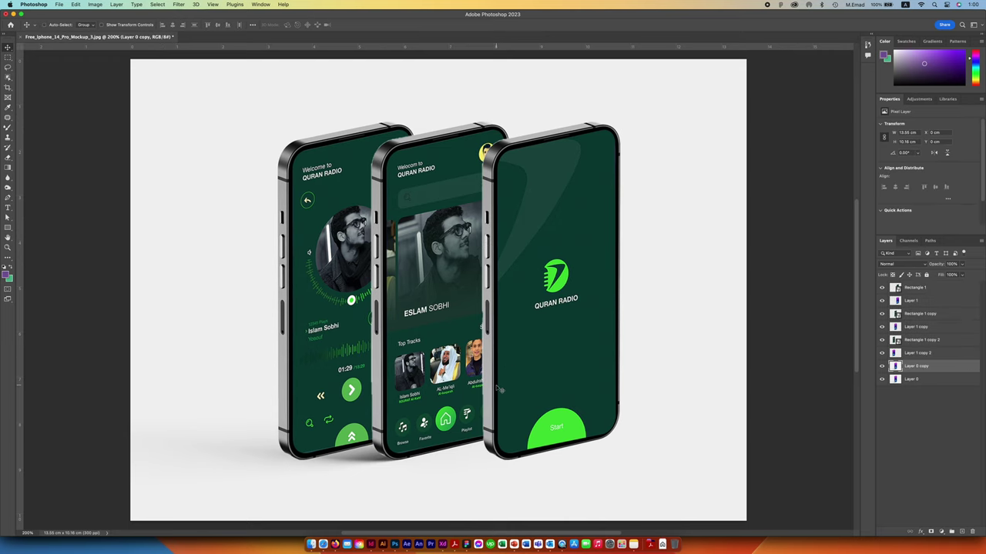
pyautogui.hotkey('ctrl', 'z')
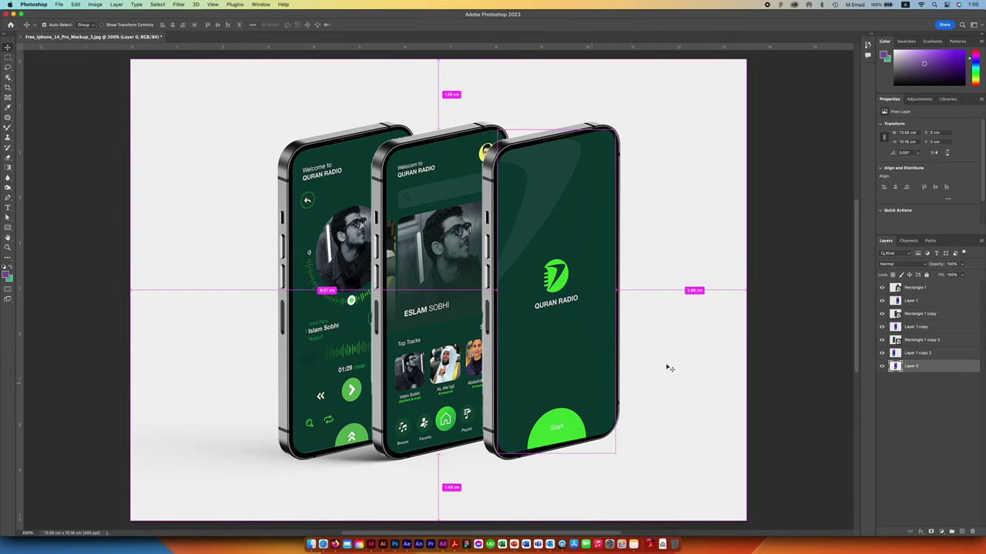
pyautogui.hotkey('ctrl', 'z')
pyautogui.moveTo(884, 355); pyautogui.dragTo(883, 281)
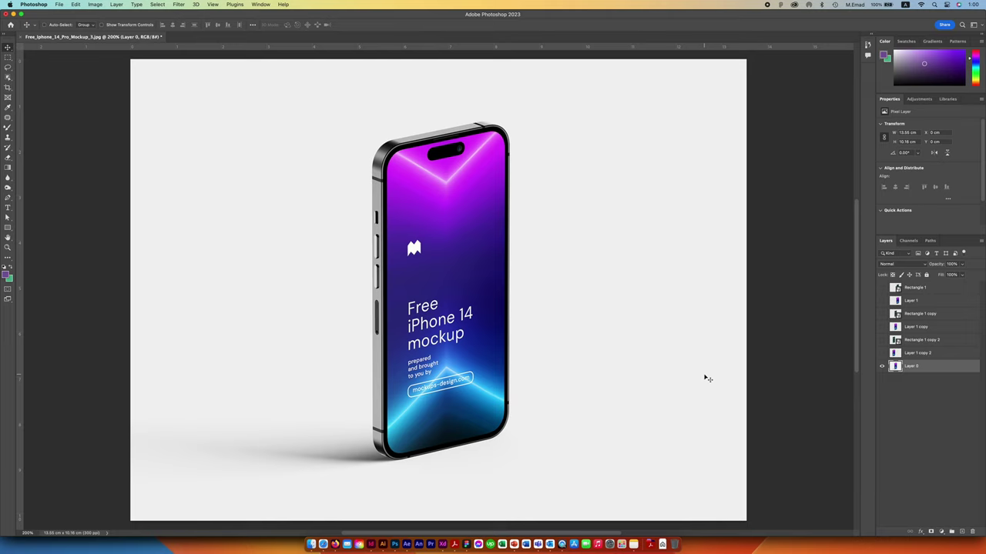
# Add a new Layer 2 below Layer 0 and sample the app screen's dark green
pyautogui.press('super+shift+n')
pyautogui.press('Return')
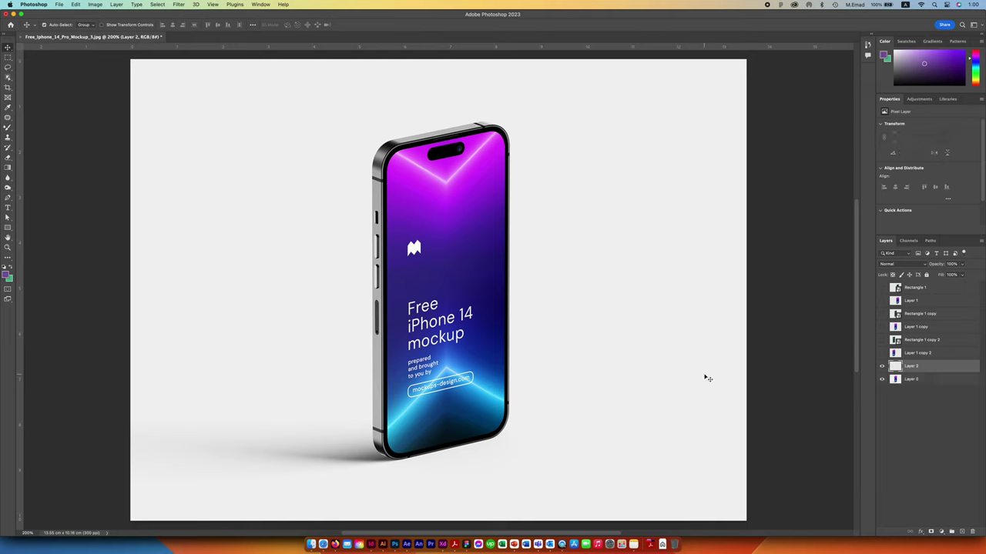
pyautogui.press('super+bracketleft')
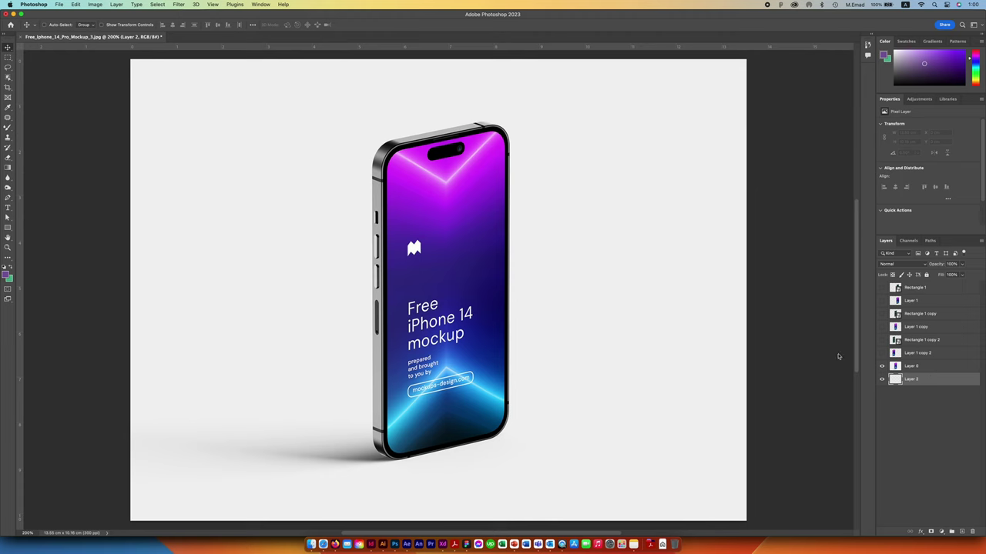
pyautogui.click(882, 339)
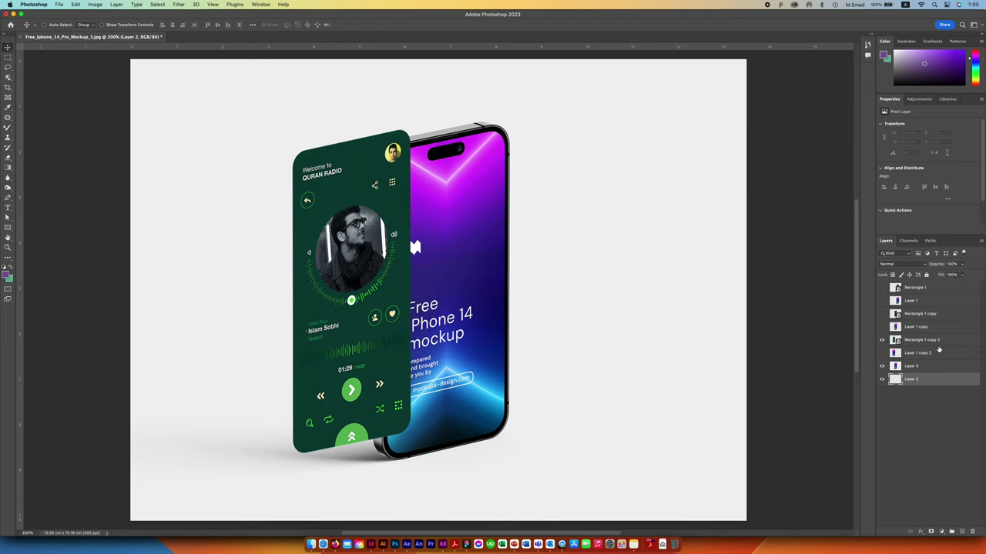
pyautogui.click(938, 341)
pyautogui.press('i')
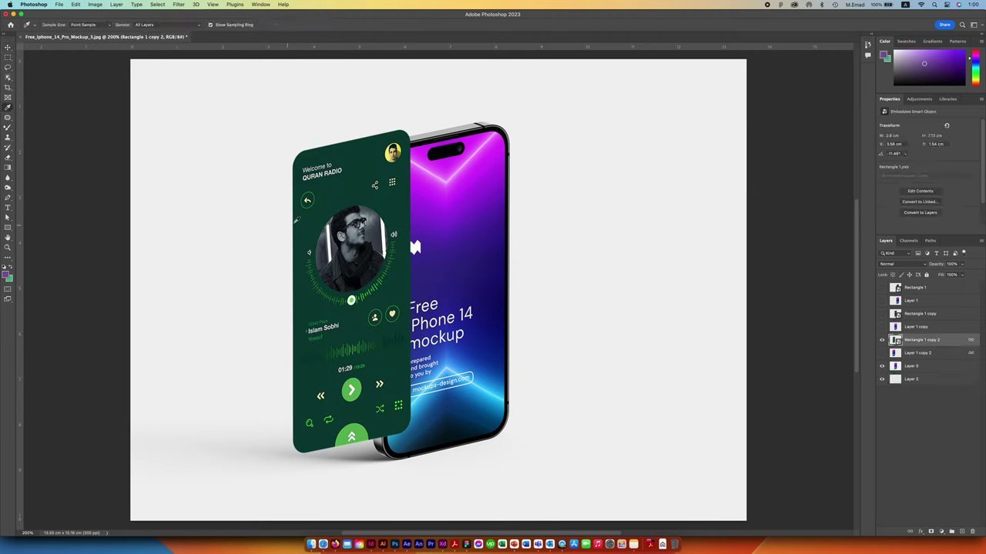
pyautogui.click(296, 220)
# Fill Layer 2 with that dark green and hide the grey Layer 0 backdrop
pyautogui.click(881, 340)
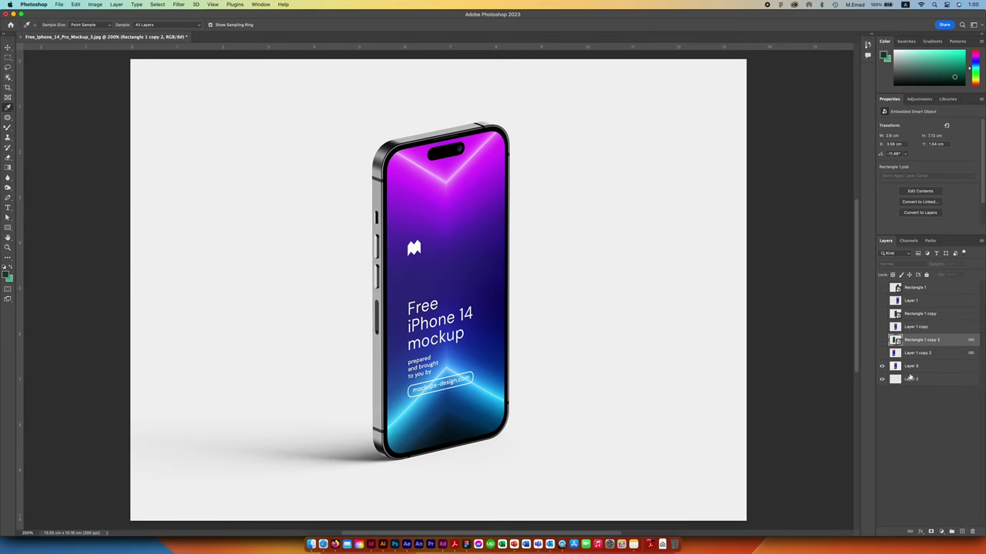
pyautogui.click(918, 379)
pyautogui.hotkey('alt', 'BackSpace')
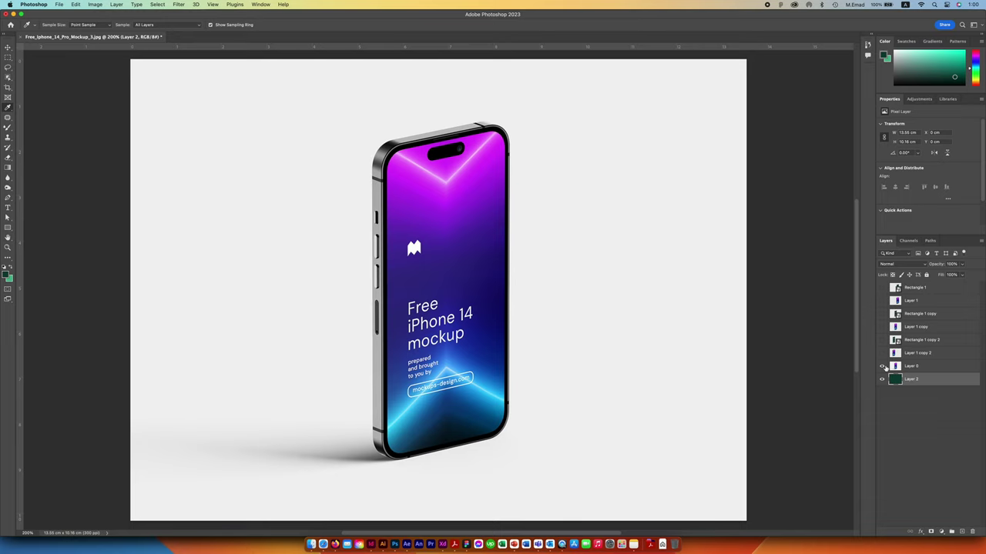
pyautogui.click(883, 366)
pyautogui.click(918, 366)
pyautogui.press('super+minus')
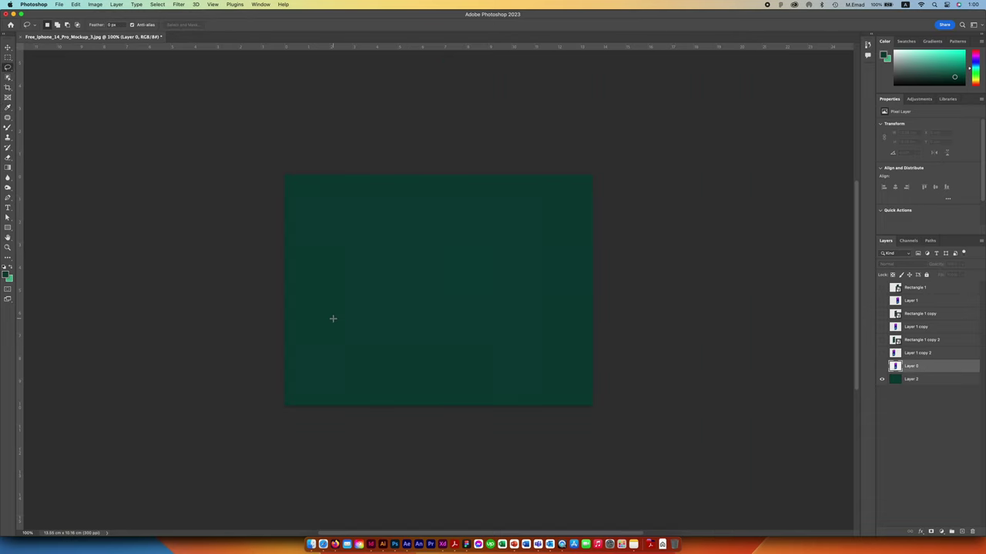
# Draw a wide elliptical selection across the bottom of the canvas
pyautogui.press('m')
pyautogui.moveTo(7, 58); pyautogui.dragTo(24, 64)
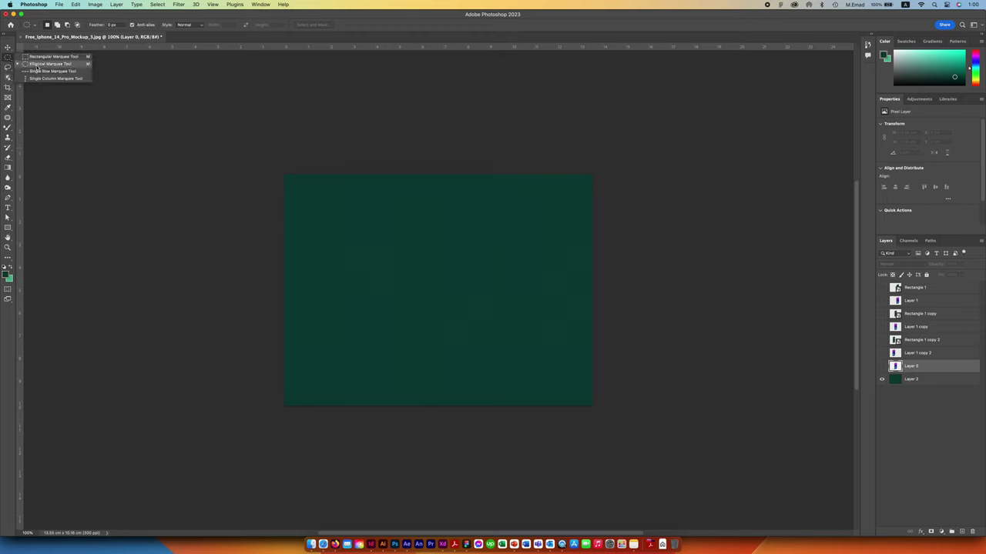
pyautogui.click(36, 67)
pyautogui.moveTo(228, 443); pyautogui.dragTo(648, 336)
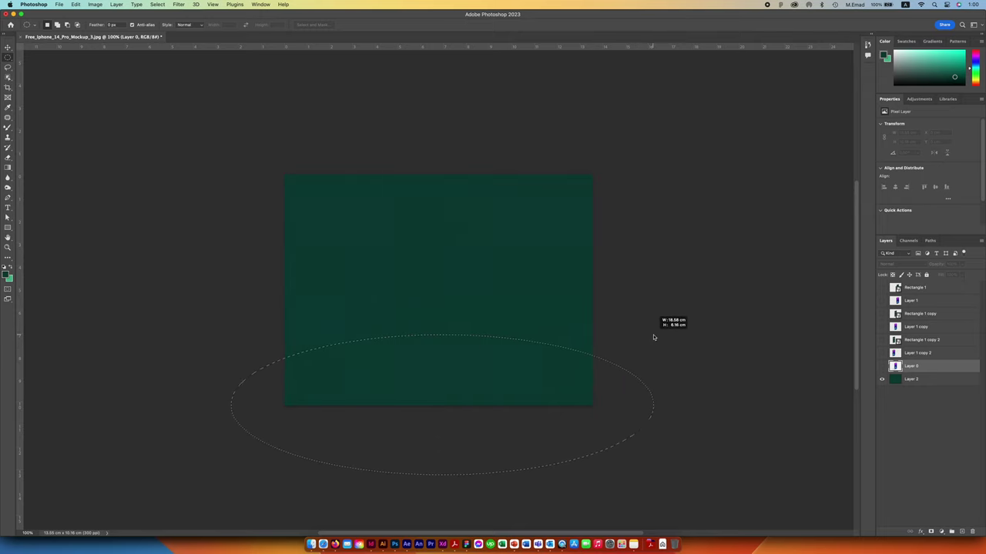
pyautogui.moveTo(649, 336); pyautogui.dragTo(648, 336)
# Set the foreground colour to a brighter shade of the background's dark green
pyautogui.press('i')
pyautogui.click(541, 297)
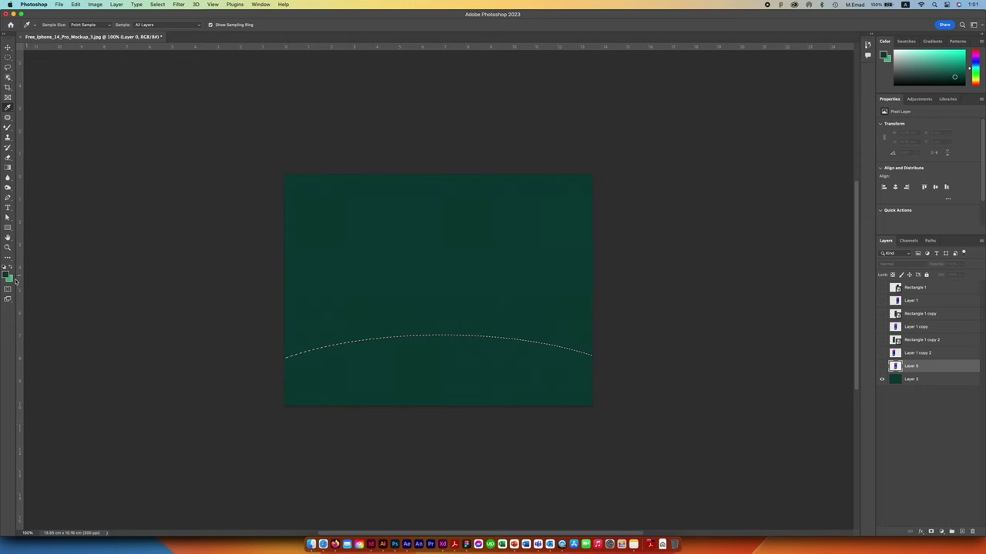
pyautogui.click(8, 275)
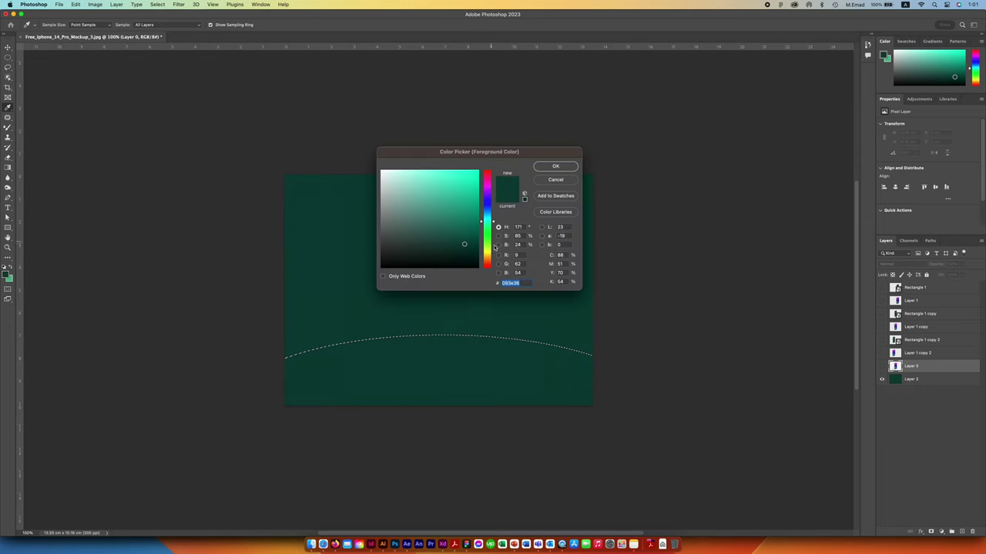
pyautogui.click(498, 245)
pyautogui.click(485, 233)
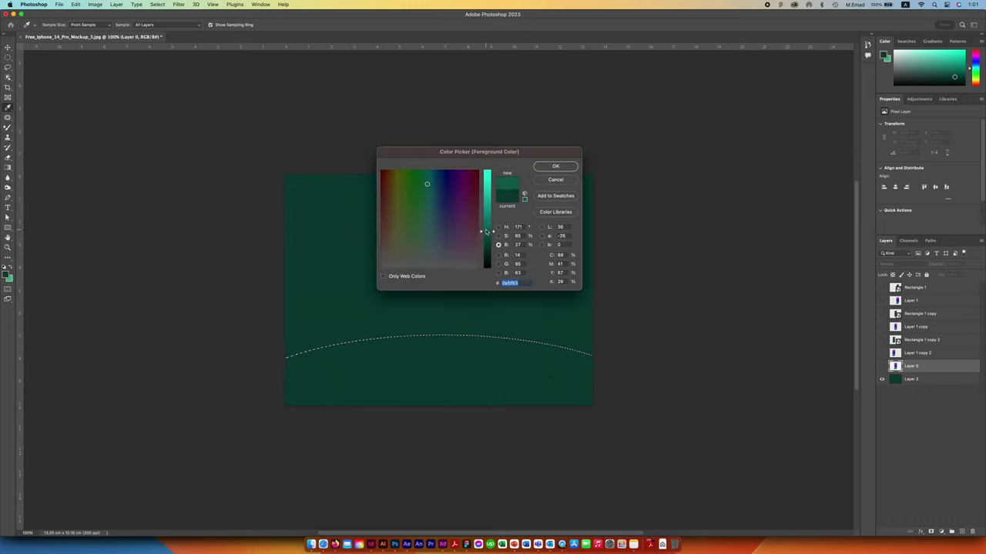
pyautogui.click(549, 167)
# On a new Layer 3 below Layer 0, fill the curved selection with a teal gradient, then deselect
pyautogui.press('g')
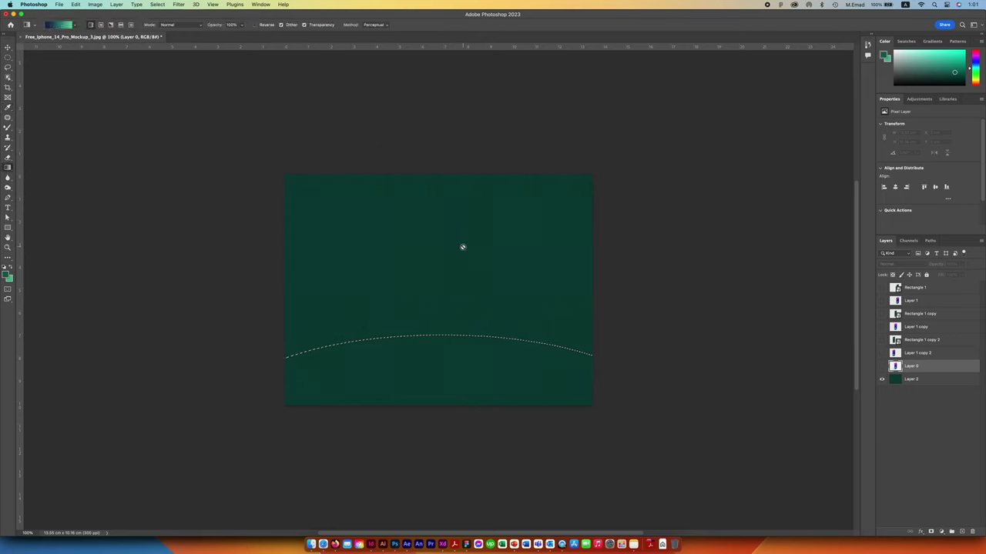
pyautogui.press('super+shift+n')
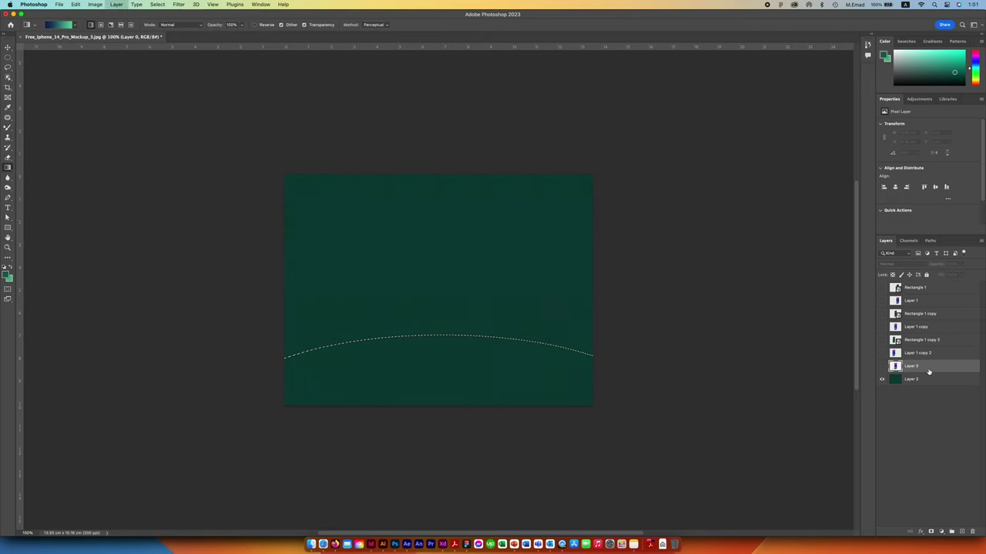
pyautogui.press('Return')
pyautogui.press('super+bracketleft')
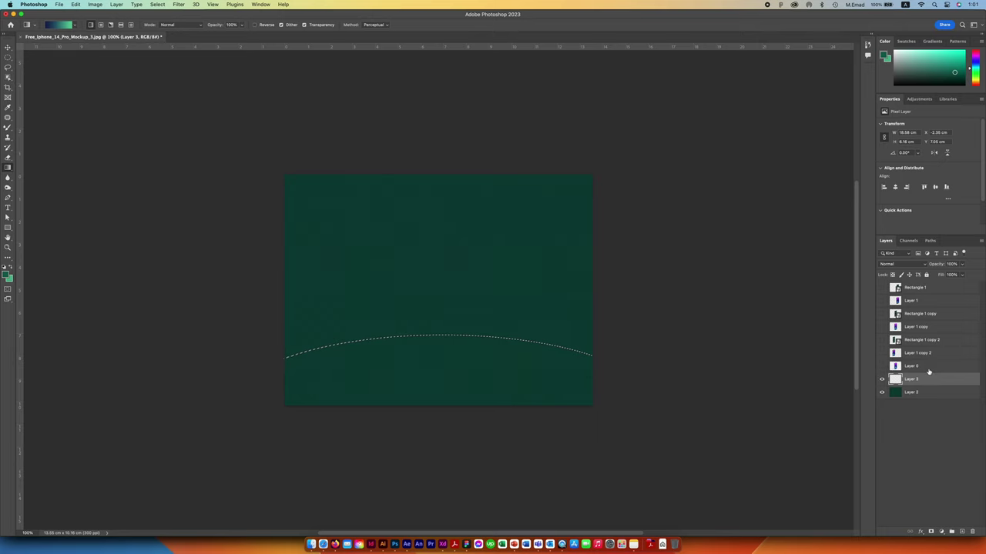
pyautogui.moveTo(438, 264); pyautogui.dragTo(439, 428)
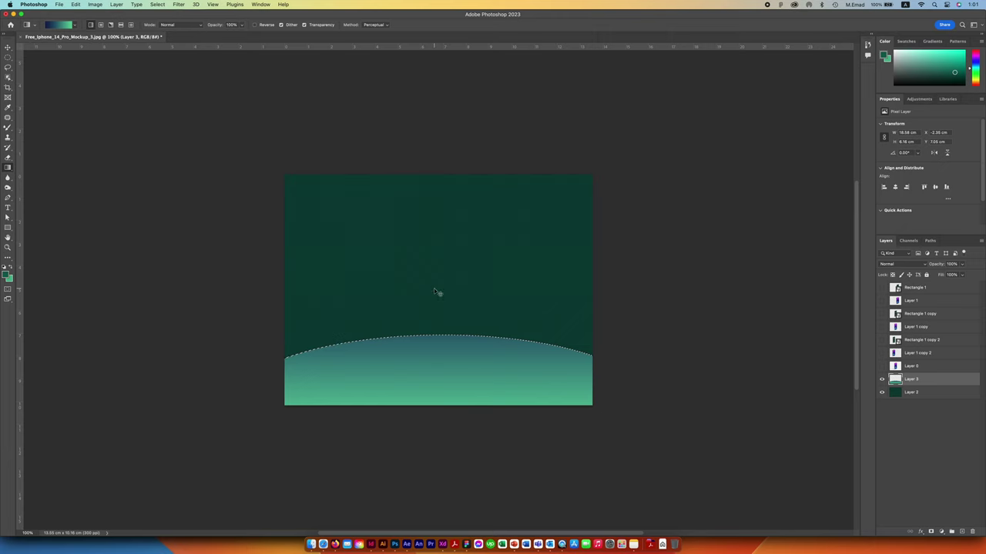
pyautogui.press('super+d')
# Apply a large-radius Gaussian Blur to soften the teal glow on Layer 3
pyautogui.press('v')
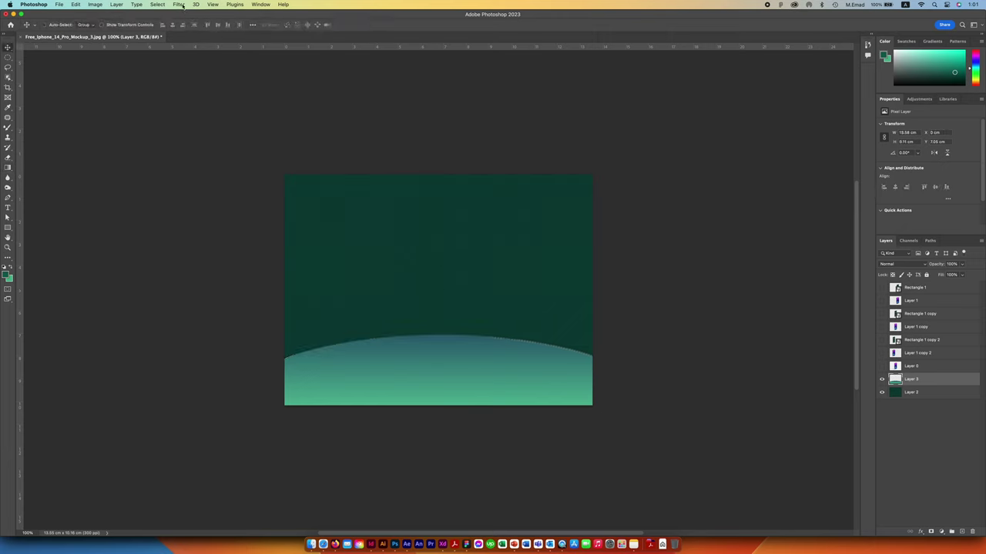
pyautogui.click(179, 5)
pyautogui.moveTo(181, 103)
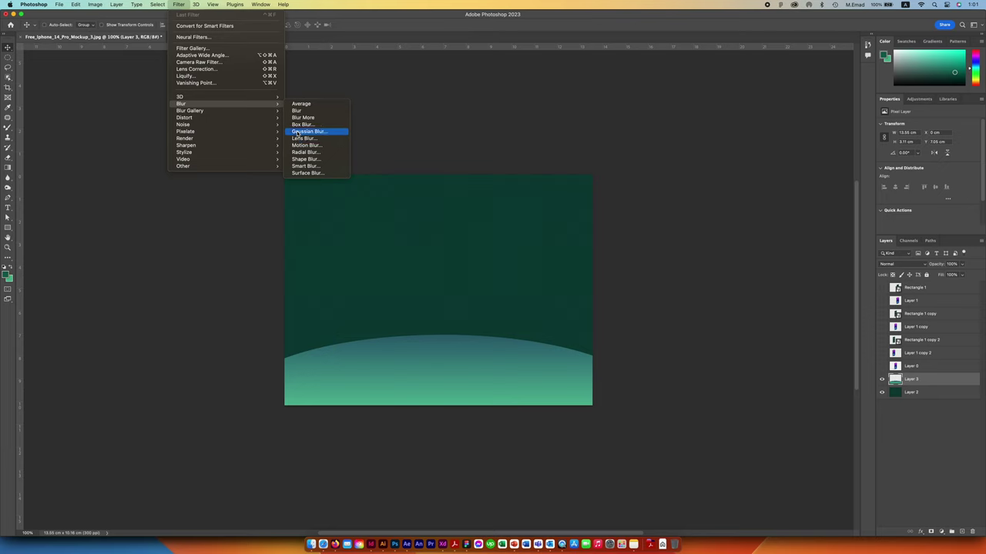
pyautogui.click(297, 132)
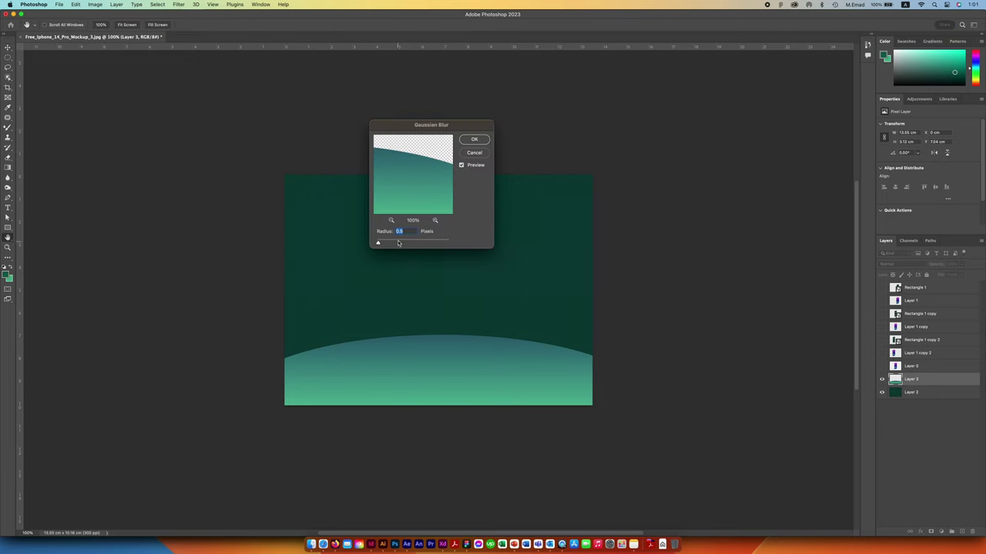
pyautogui.moveTo(398, 243); pyautogui.dragTo(424, 243)
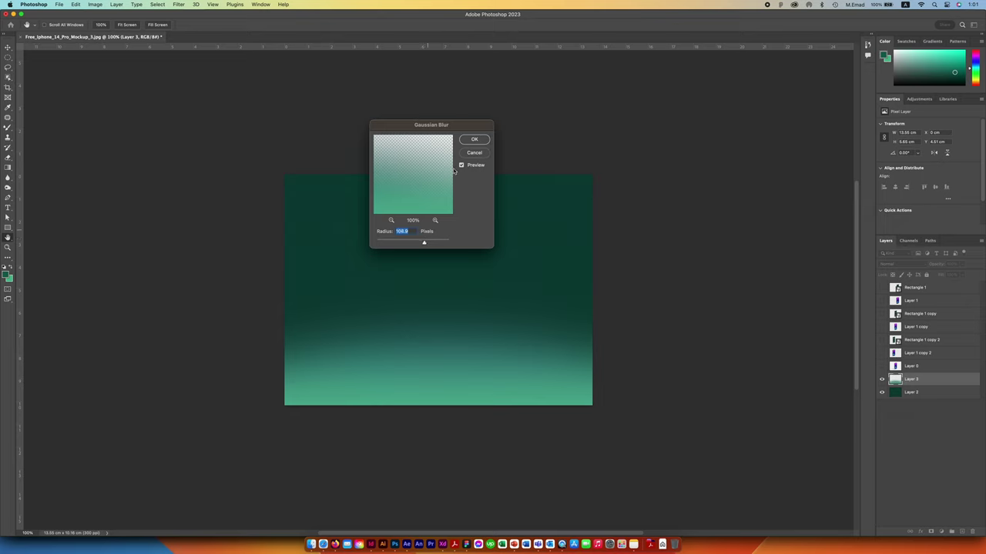
pyautogui.click(467, 144)
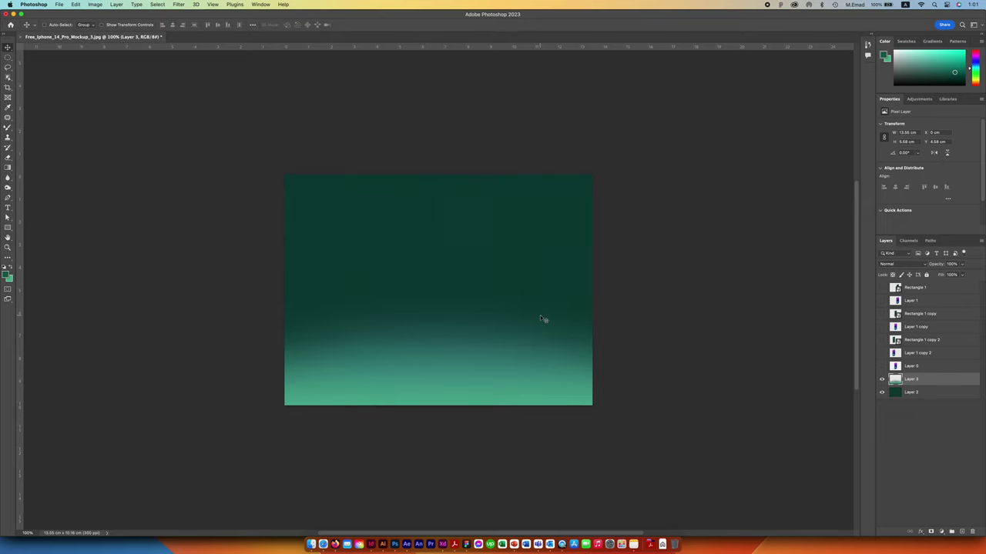
# Add a layer mask to Layer 3 and select the black-to-white gradient
pyautogui.press('e')
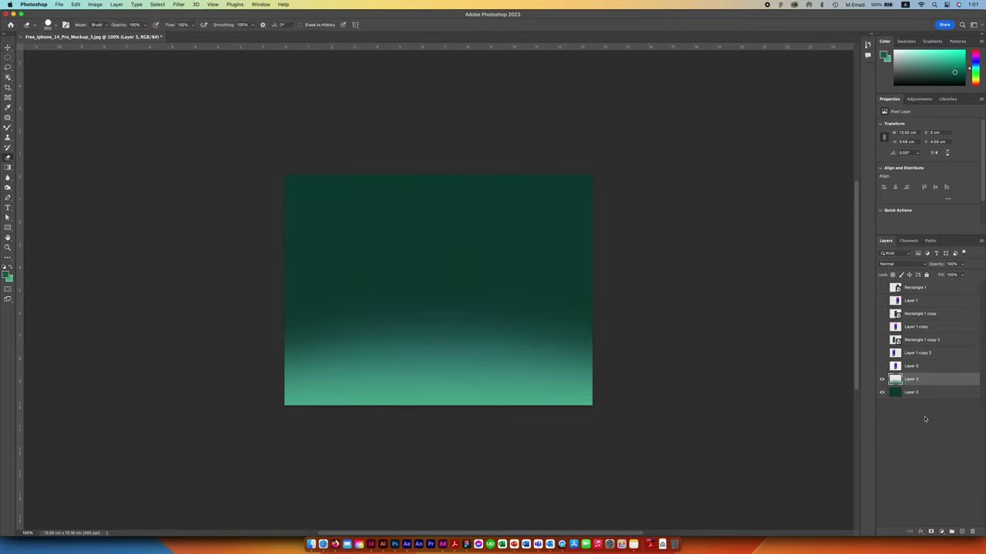
pyautogui.click(931, 532)
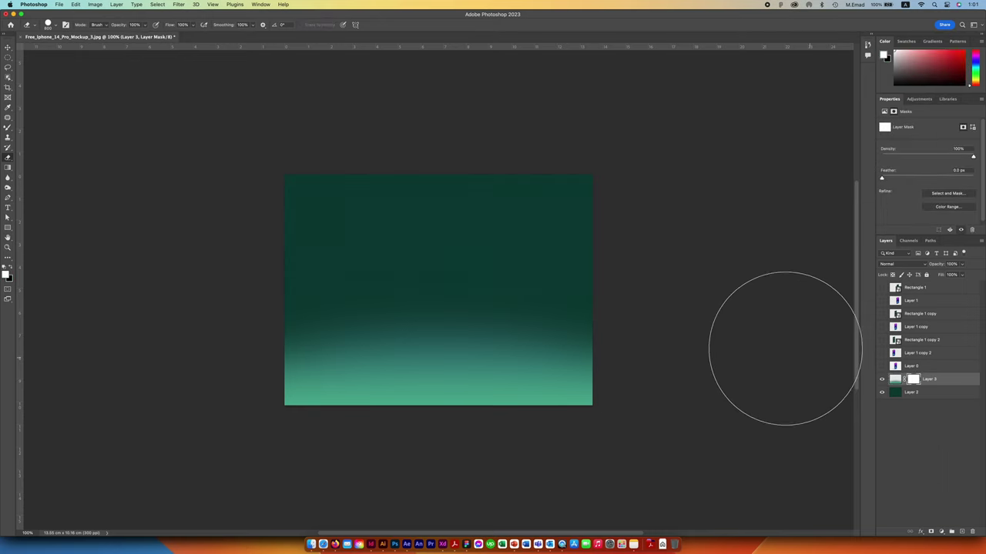
pyautogui.press('g')
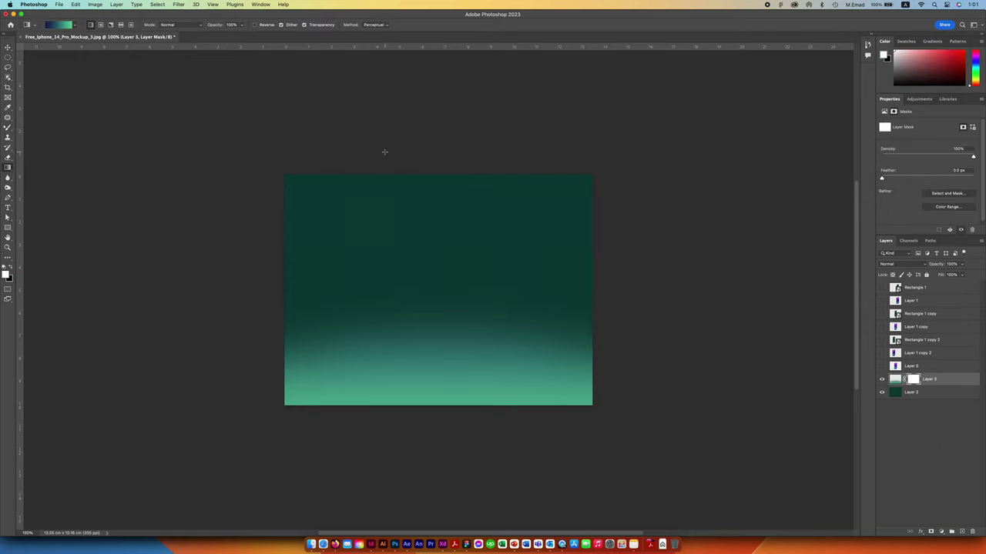
pyautogui.press('x')
pyautogui.click(75, 25)
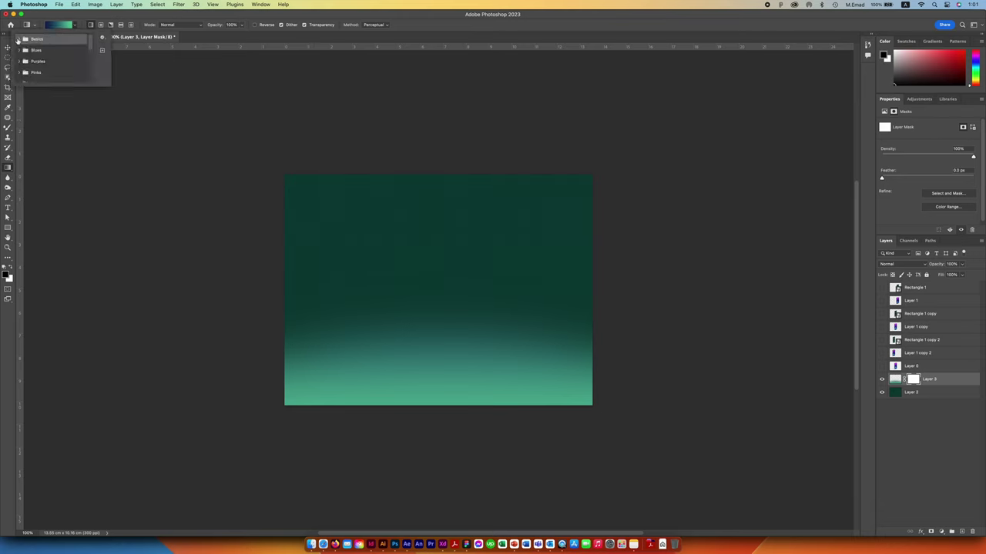
pyautogui.click(18, 39)
pyautogui.click(41, 51)
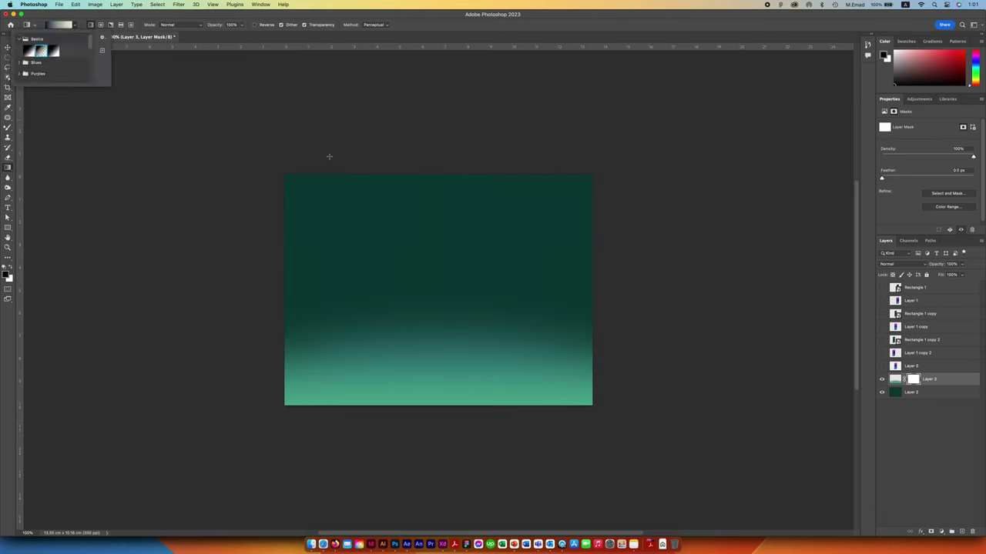
# Fade the glow's top edge with the mask gradient, then add an empty Layer 4
pyautogui.moveTo(438, 193); pyautogui.dragTo(439, 351)
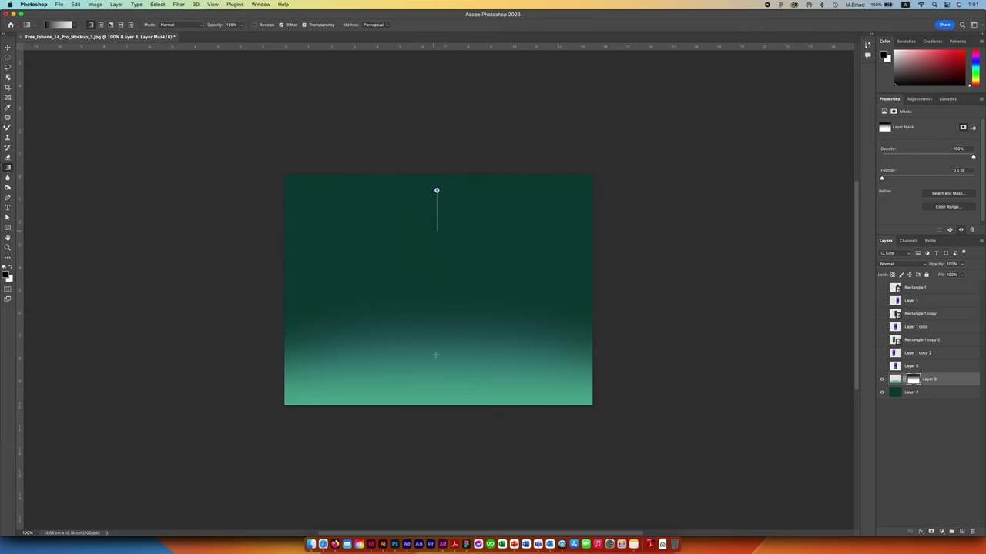
pyautogui.moveTo(437, 188); pyautogui.dragTo(435, 356)
pyautogui.moveTo(432, 226); pyautogui.dragTo(432, 416)
pyautogui.moveTo(426, 255); pyautogui.dragTo(429, 337)
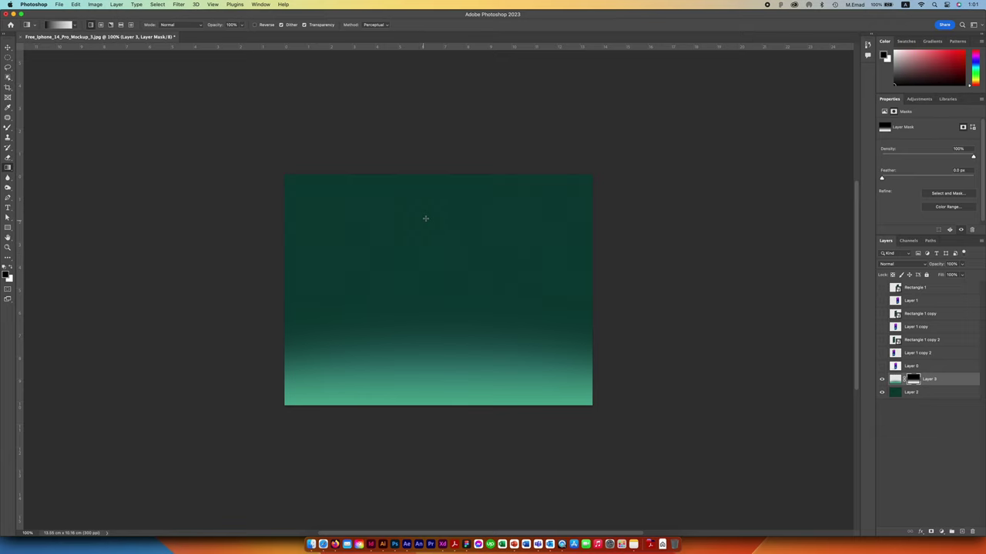
pyautogui.moveTo(425, 218); pyautogui.dragTo(425, 388)
pyautogui.press('shift+super+n')
pyautogui.press('Return')
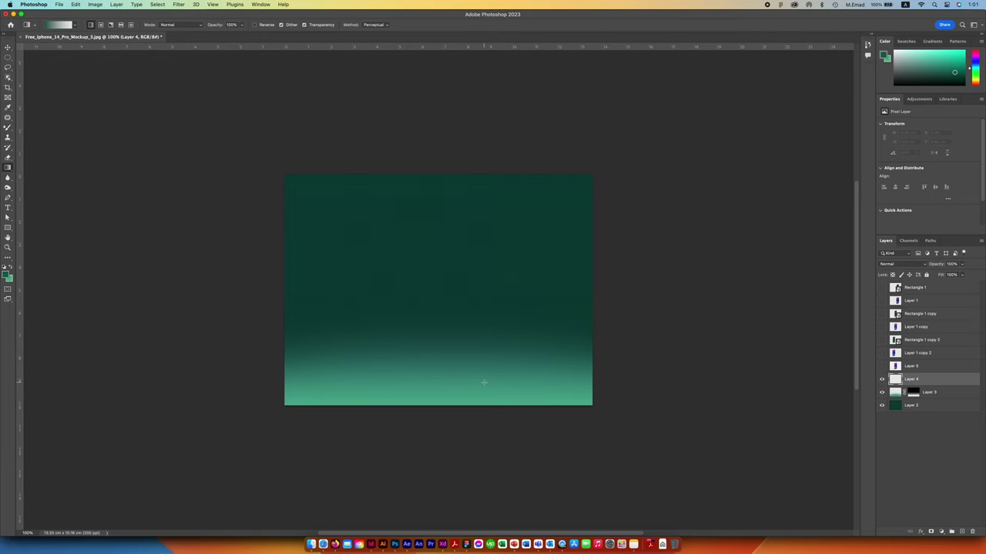
# On Layer 4, fill a wide bottom ellipse with a soft gradient highlight above the glow
pyautogui.press('m')
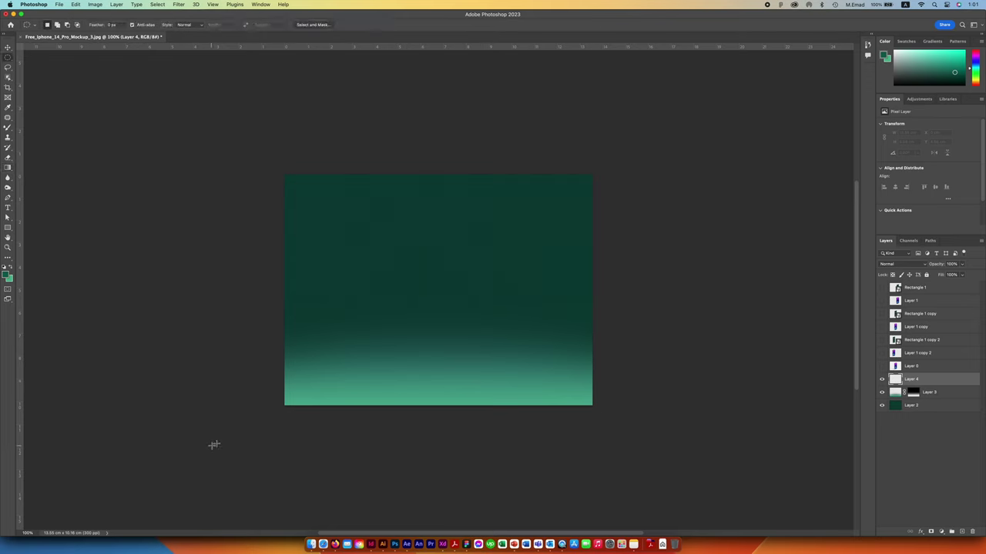
pyautogui.moveTo(213, 444); pyautogui.dragTo(672, 342)
pyautogui.moveTo(671, 342); pyautogui.dragTo(672, 335)
pyautogui.press('g')
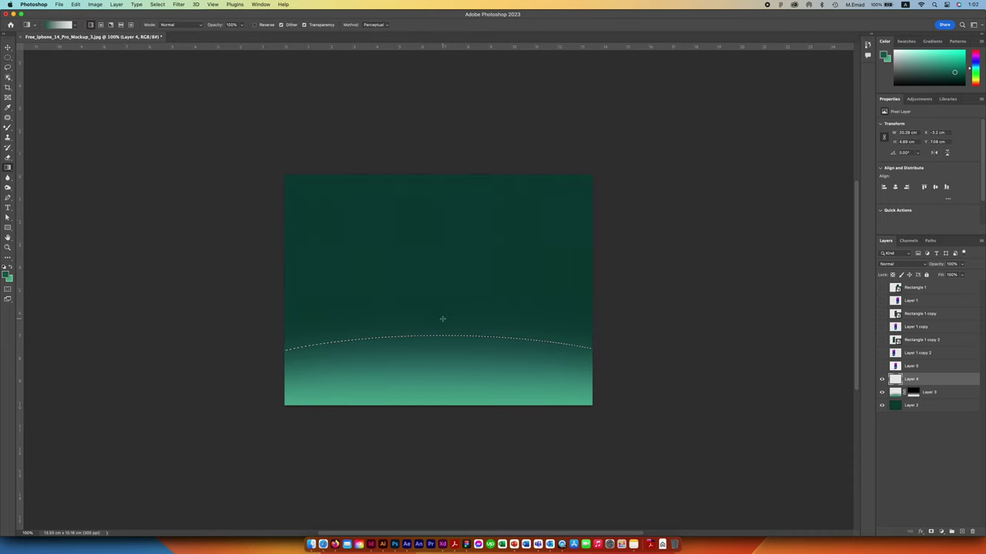
pyautogui.moveTo(443, 347)
pyautogui.mouseDown()
pyautogui.moveTo(442, 321)
pyautogui.moveTo(442, 381)
pyautogui.mouseUp()
pyautogui.moveTo(441, 312); pyautogui.dragTo(440, 371)
pyautogui.press('super+d')
pyautogui.press('v')
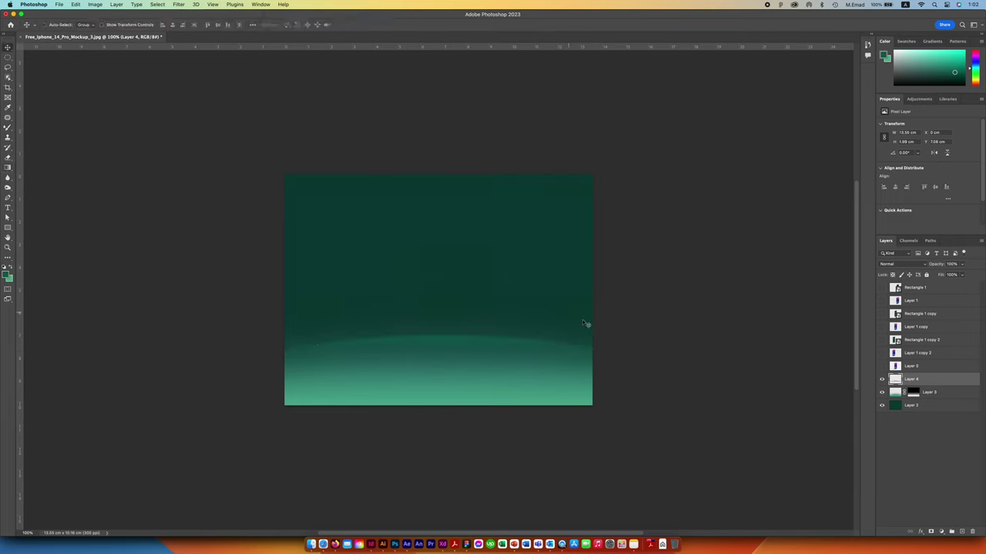
# Show Layer 0 with a new blend mode, plus all three phones and their Quran Radio screens
pyautogui.hotkey('alt', ']')
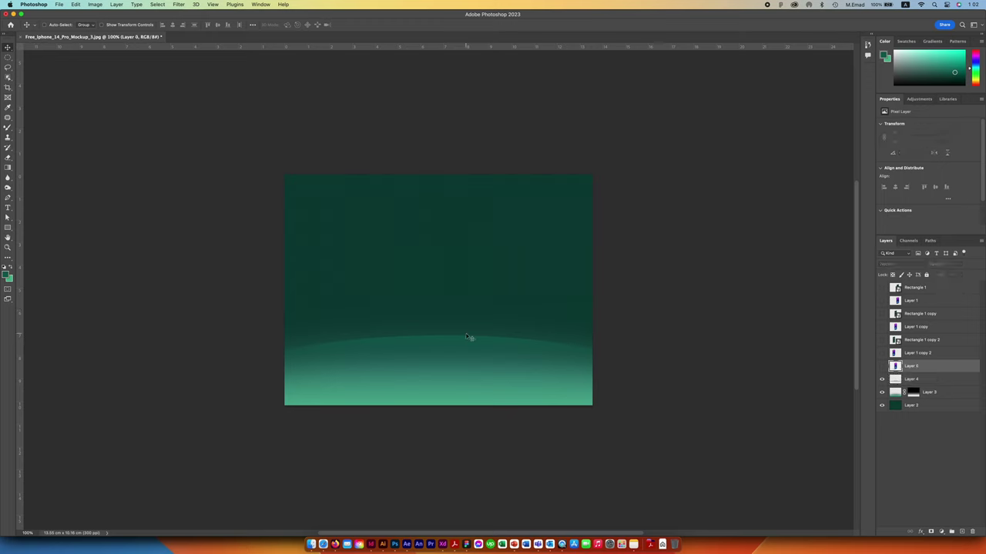
pyautogui.click(881, 366)
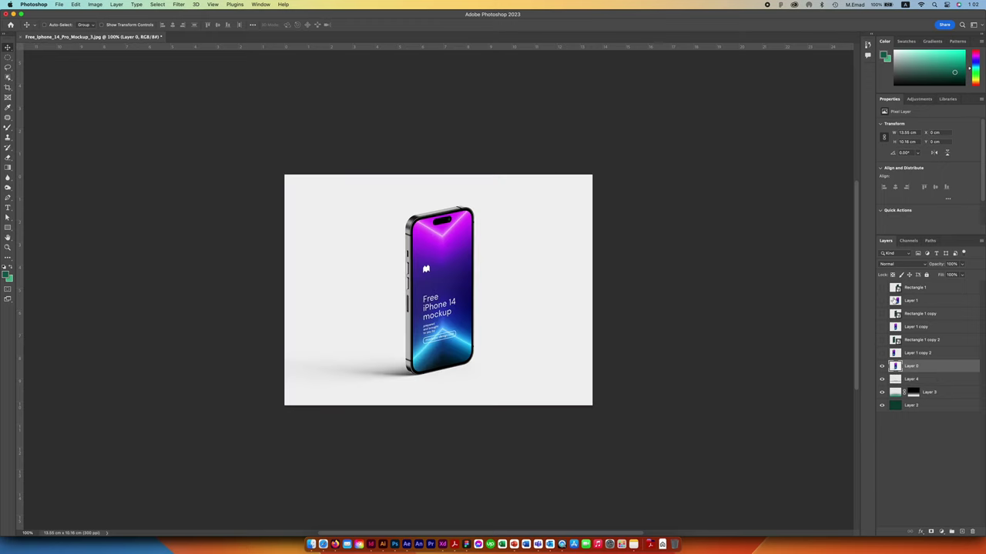
pyautogui.click(897, 262)
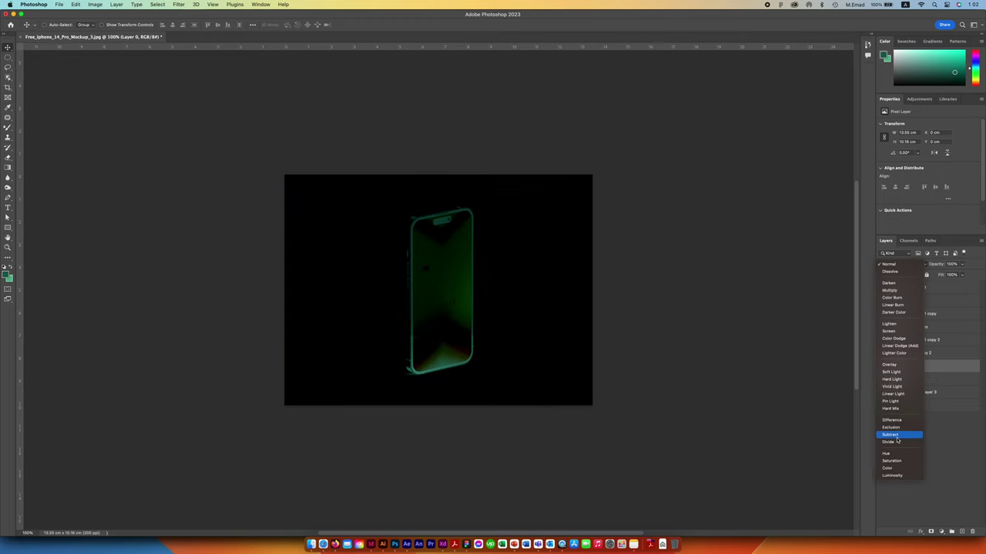
pyautogui.press('Escape')
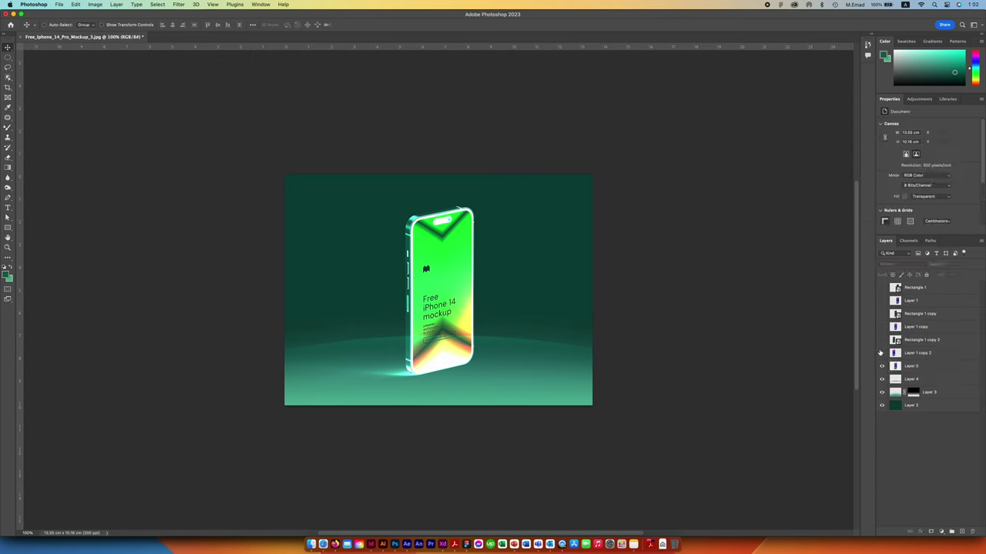
pyautogui.click(882, 354)
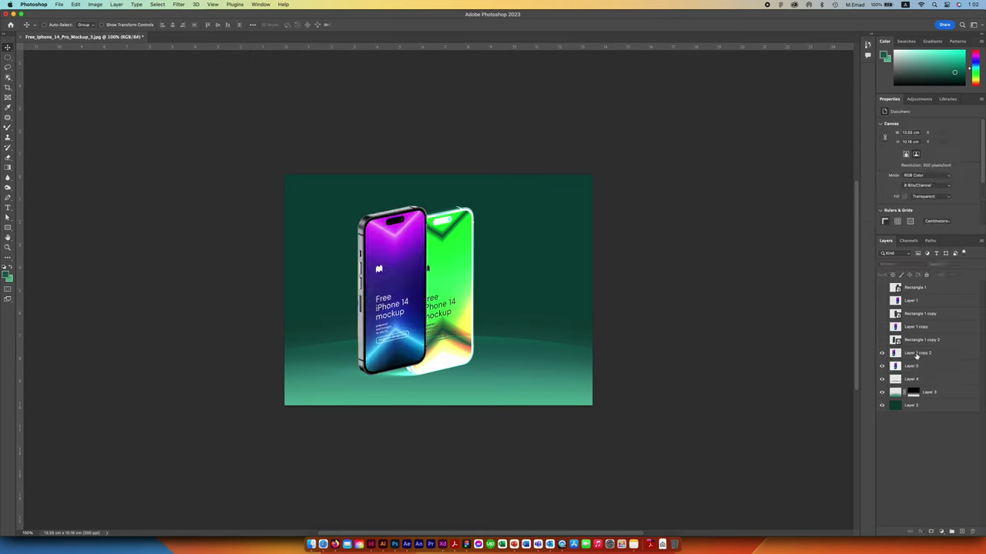
pyautogui.click(883, 340)
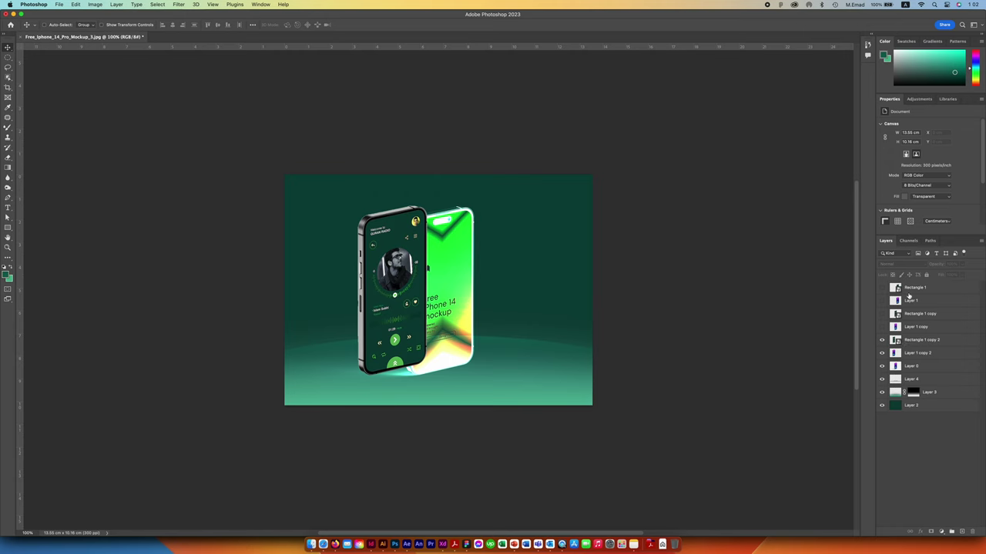
pyautogui.moveTo(882, 287); pyautogui.dragTo(882, 328)
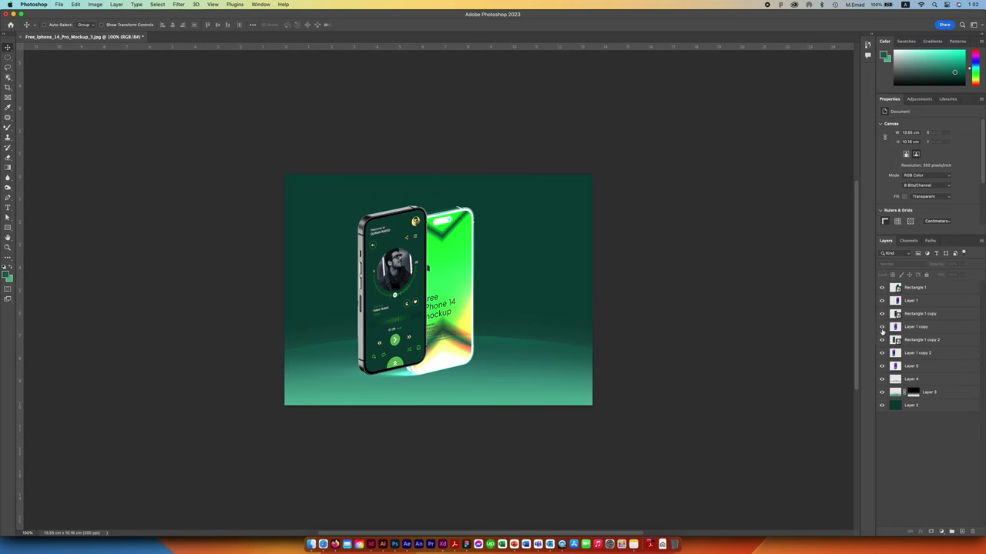
# Group each phone's screen and frame layers into Group 1, Group 2 and Group 3
pyautogui.click(912, 290)
pyautogui.press('super+g')
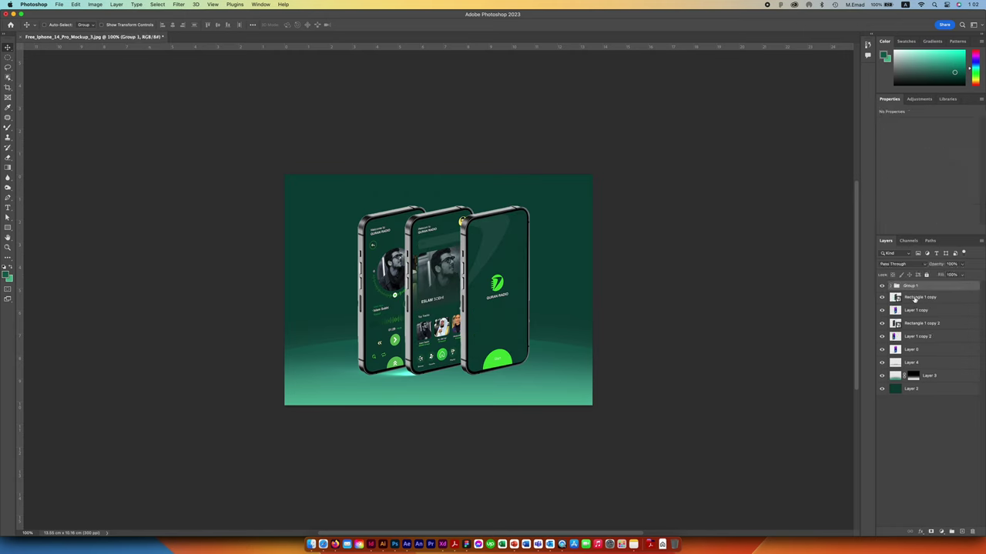
pyautogui.click(913, 298)
pyautogui.press('super+g')
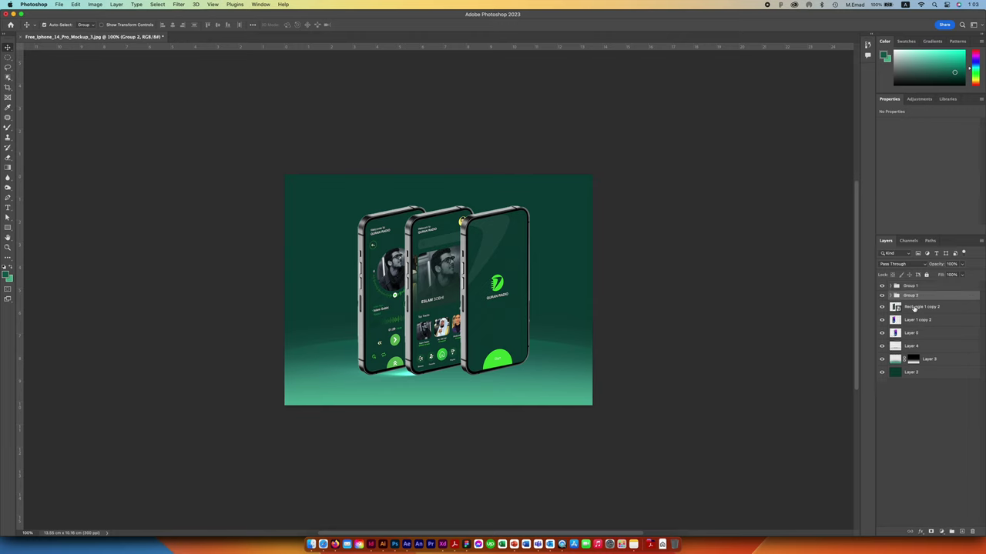
pyautogui.click(914, 307)
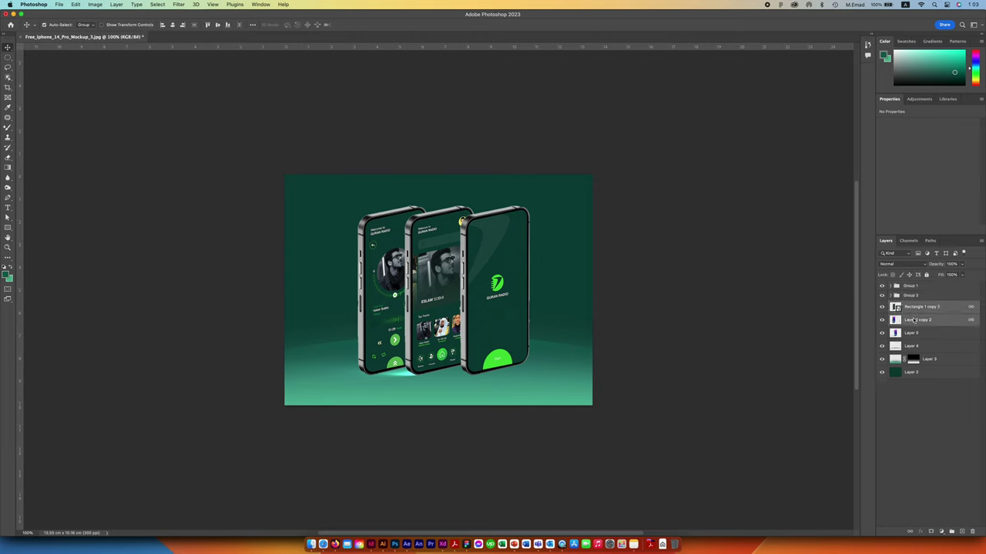
pyautogui.press('super+g')
pyautogui.click(910, 316)
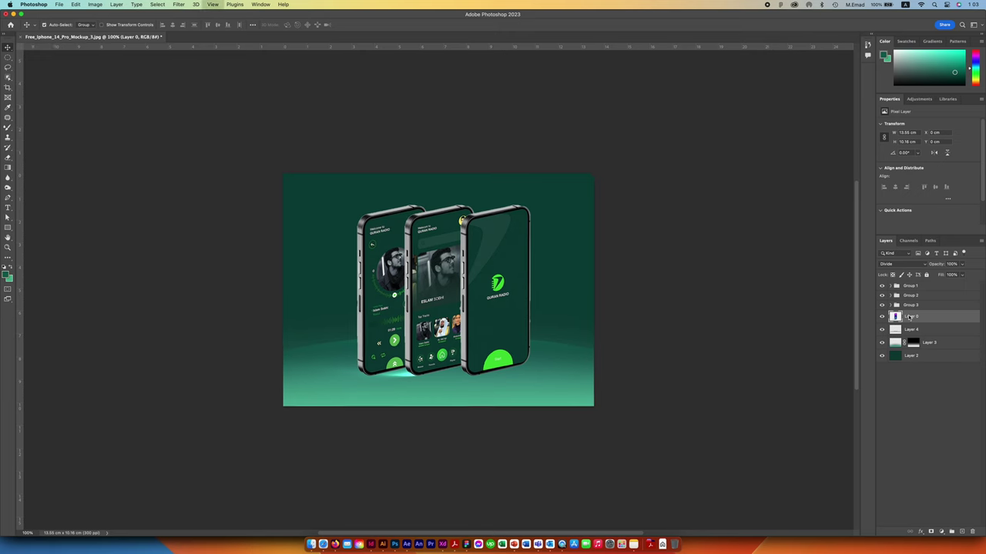
pyautogui.press('super+equal')
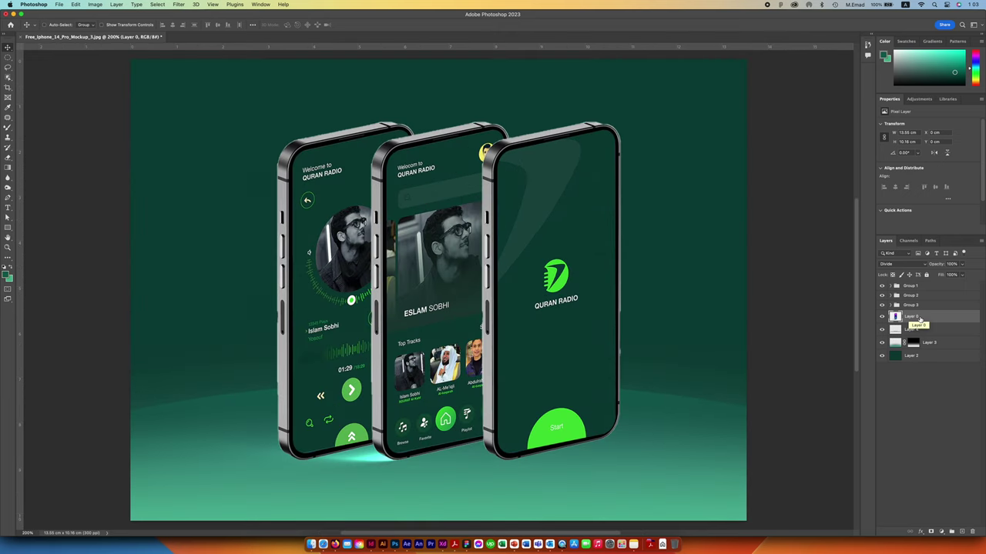
# Duplicate the Layer 0 mockup and shift the copy 2.43 cm right as the third phone
pyautogui.press('super+j')
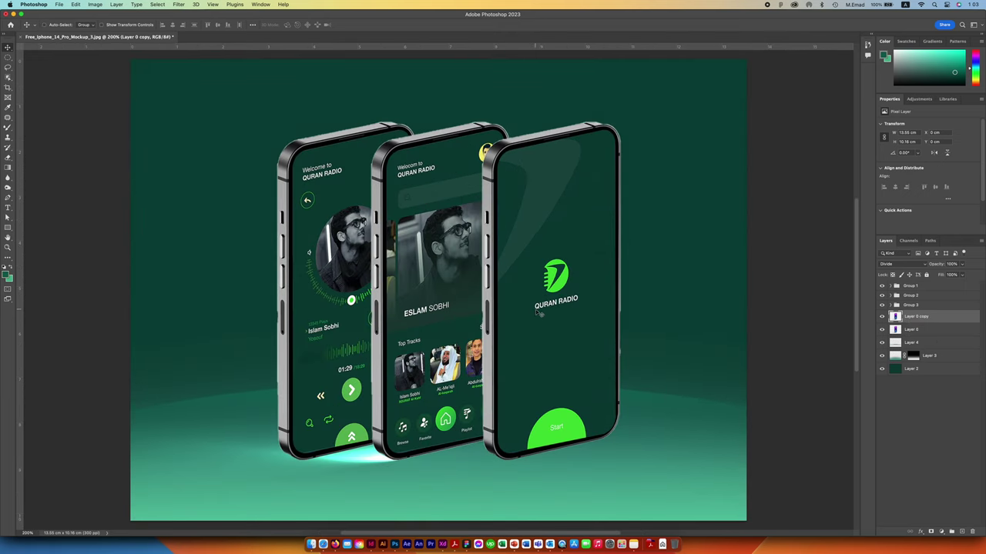
pyautogui.moveTo(369, 338)
pyautogui.mouseDown()
pyautogui.moveTo(413, 338)
pyautogui.moveTo(367, 343)
pyautogui.moveTo(359, 360)
pyautogui.mouseUp()
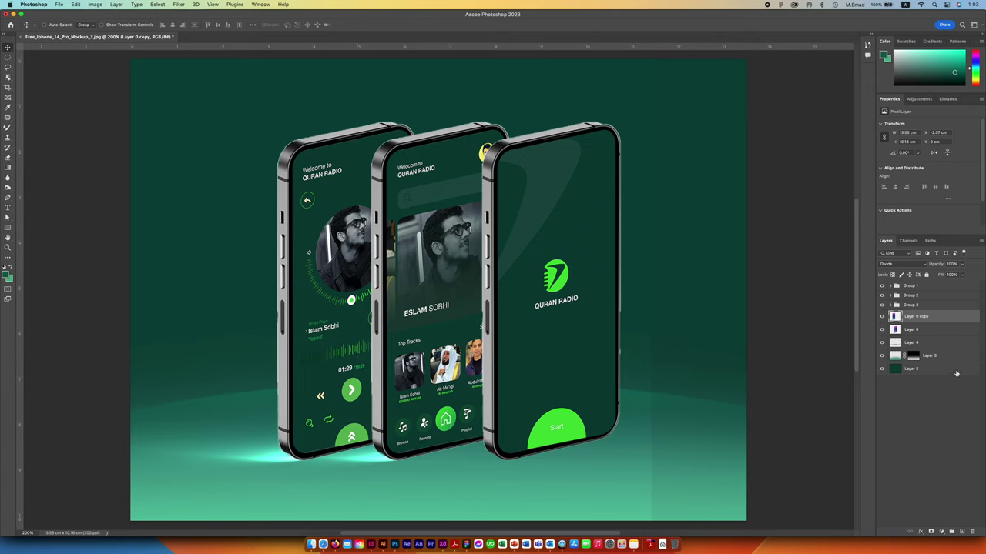
pyautogui.click(934, 332)
pyautogui.moveTo(589, 332); pyautogui.dragTo(591, 334)
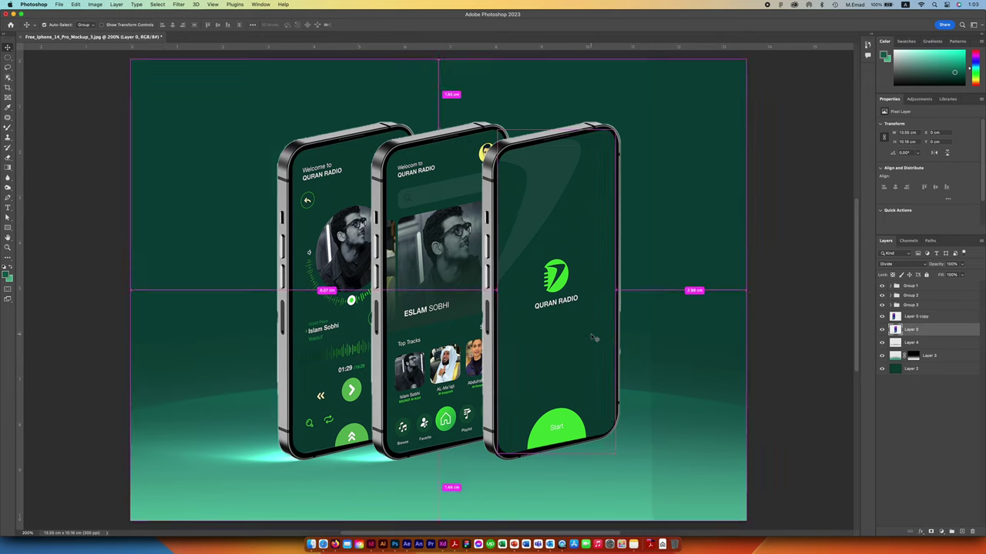
pyautogui.moveTo(497, 400); pyautogui.dragTo(535, 398)
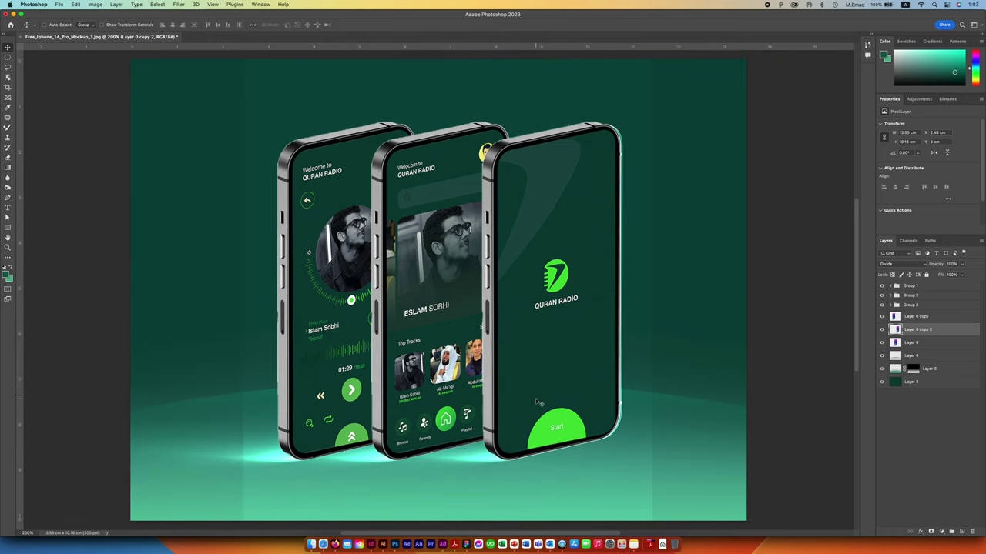
pyautogui.press('Left')
pyautogui.press('Left')
pyautogui.press('Left')
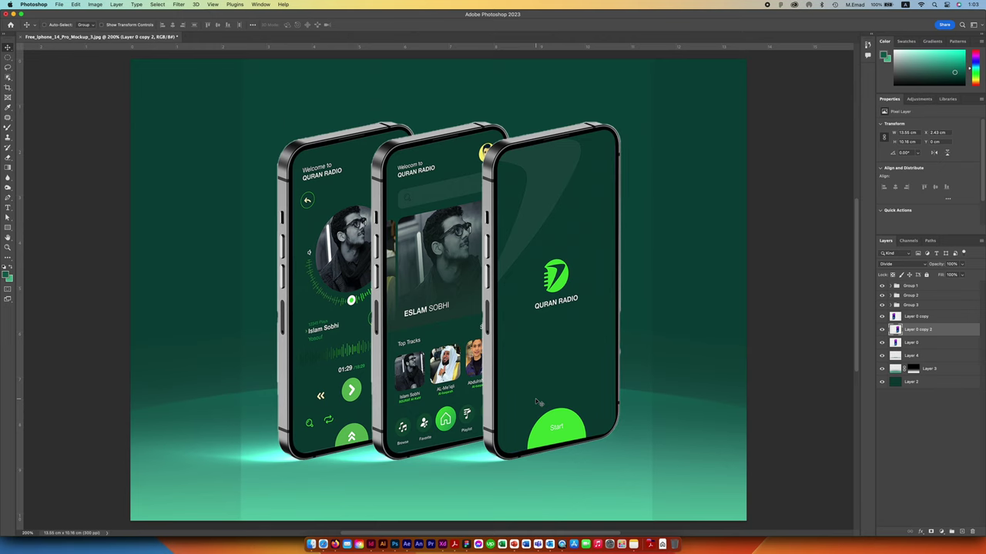
pyautogui.hotkey('ctrl', '-')
pyautogui.hotkey('ctrl', '-')
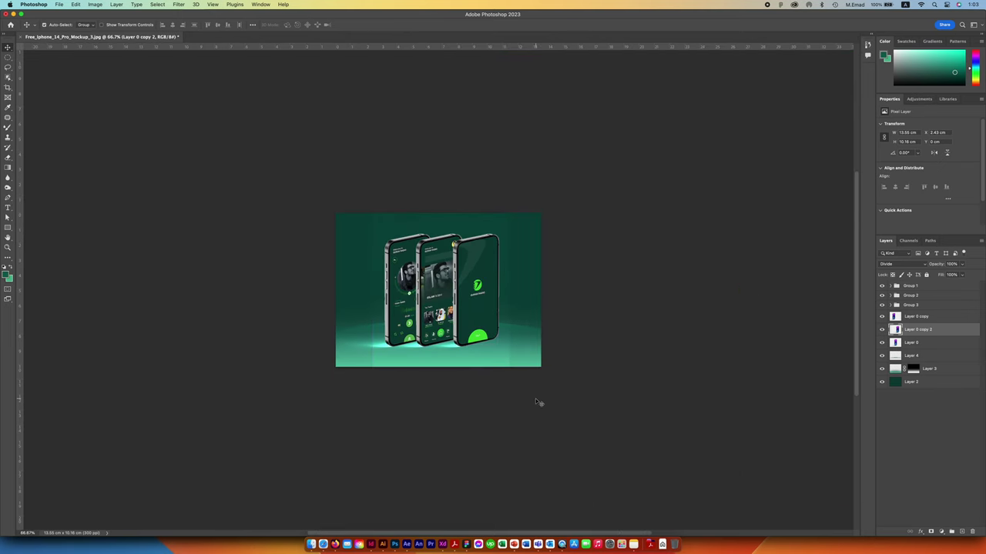
pyautogui.hotkey('ctrl', '+')
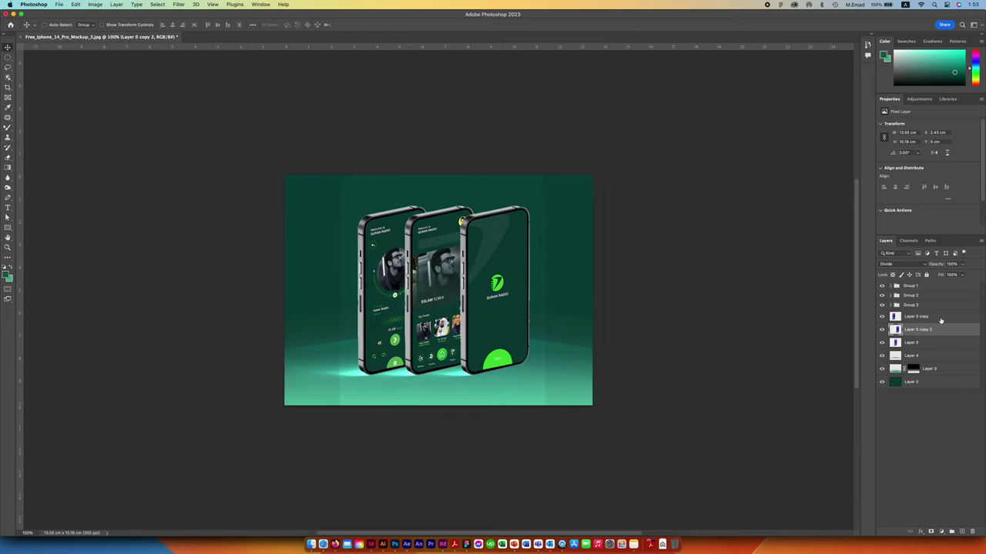
# Split the white Blend If slider on Layer 0 copy, Layer 0 copy 2 and Layer 0 to fade highlights
pyautogui.doubleClick(945, 317)
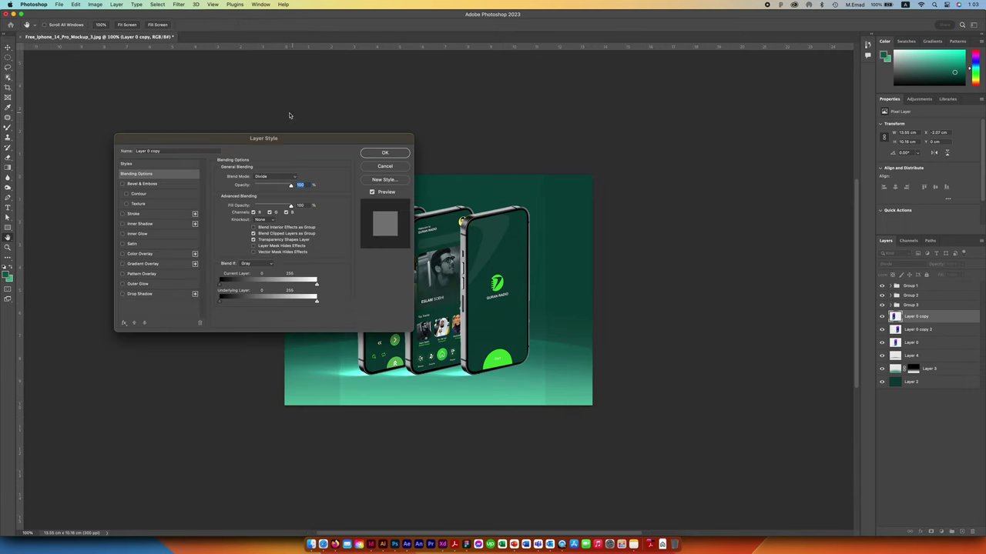
pyautogui.moveTo(289, 139); pyautogui.dragTo(243, 87)
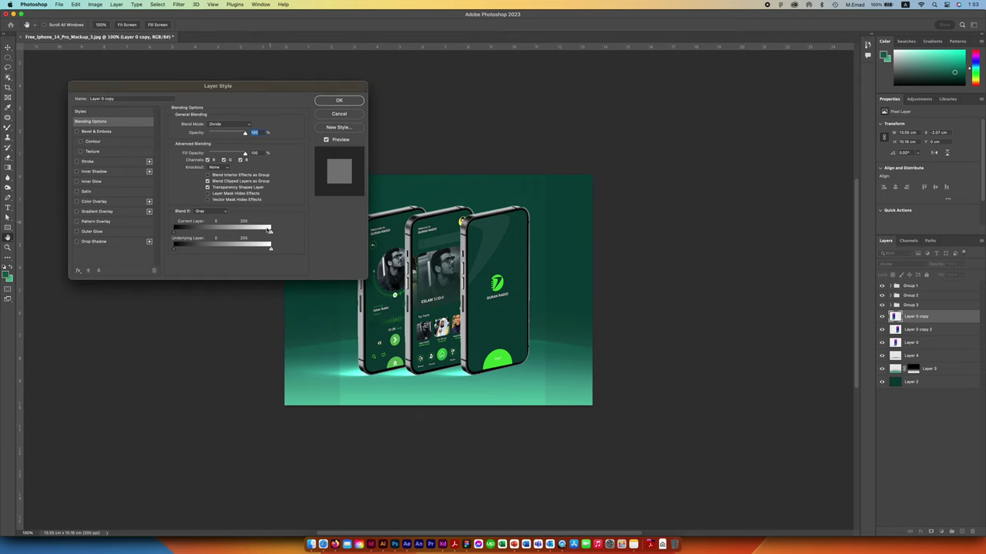
pyautogui.moveTo(267, 233); pyautogui.dragTo(227, 233)
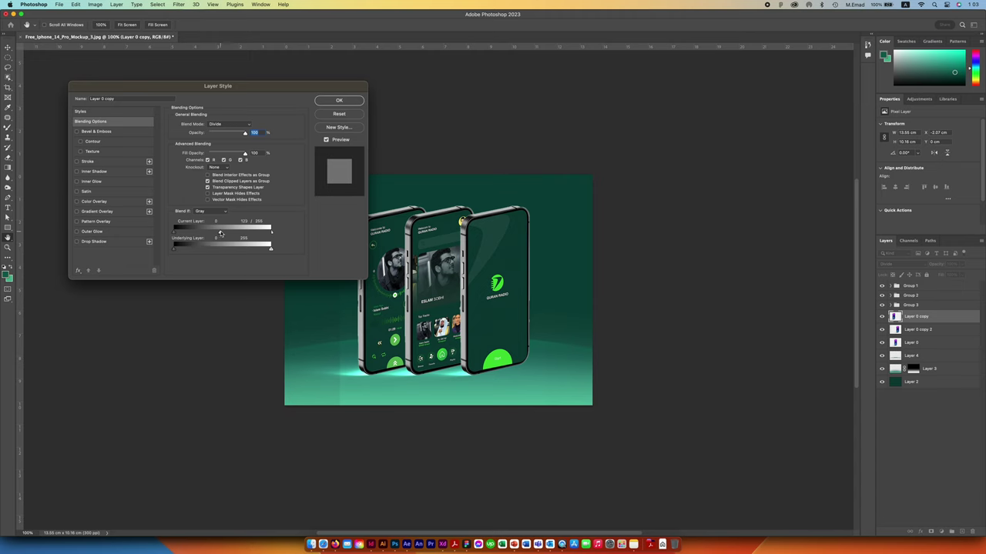
pyautogui.press('Return')
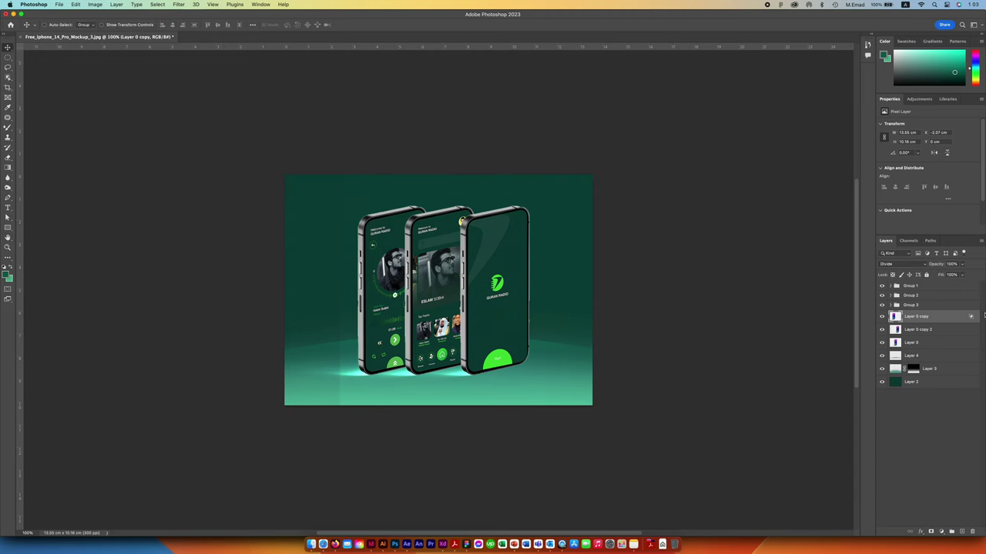
pyautogui.doubleClick(956, 332)
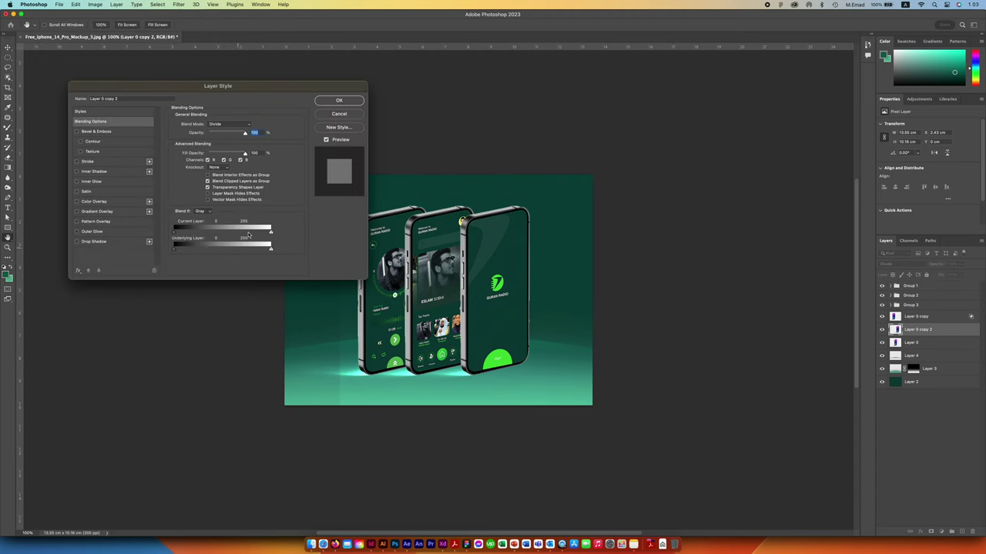
pyautogui.moveTo(271, 231); pyautogui.dragTo(223, 237)
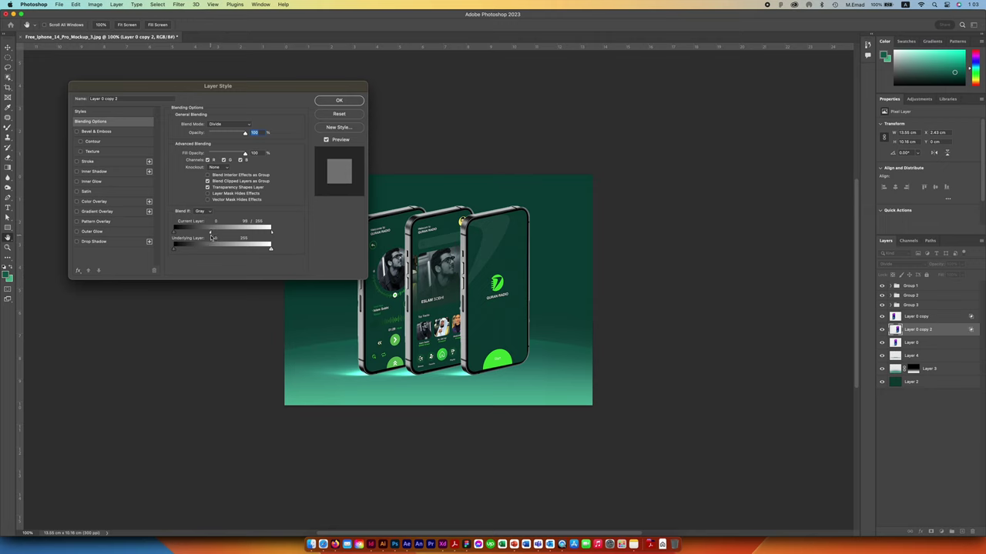
pyautogui.press('Return')
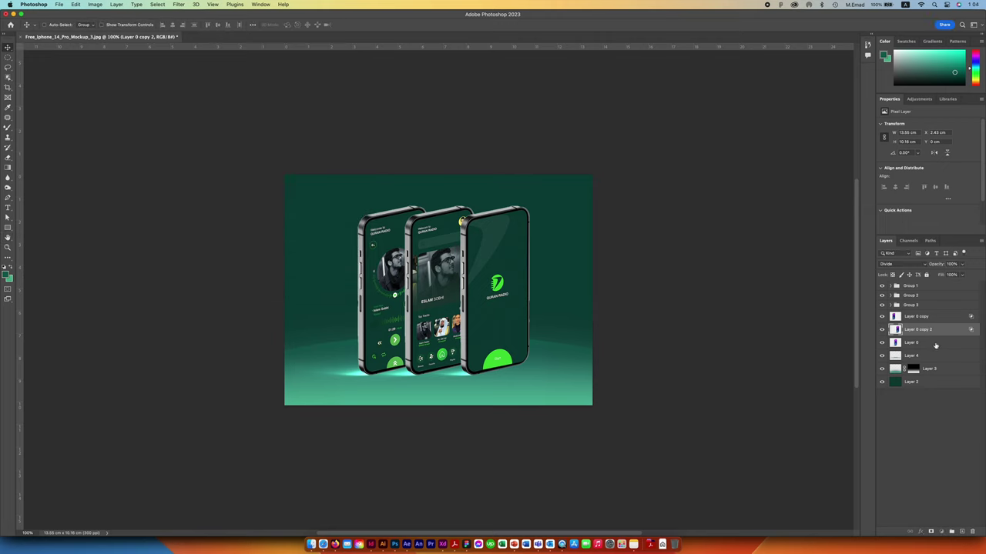
pyautogui.doubleClick(936, 346)
pyautogui.moveTo(269, 232); pyautogui.dragTo(227, 235)
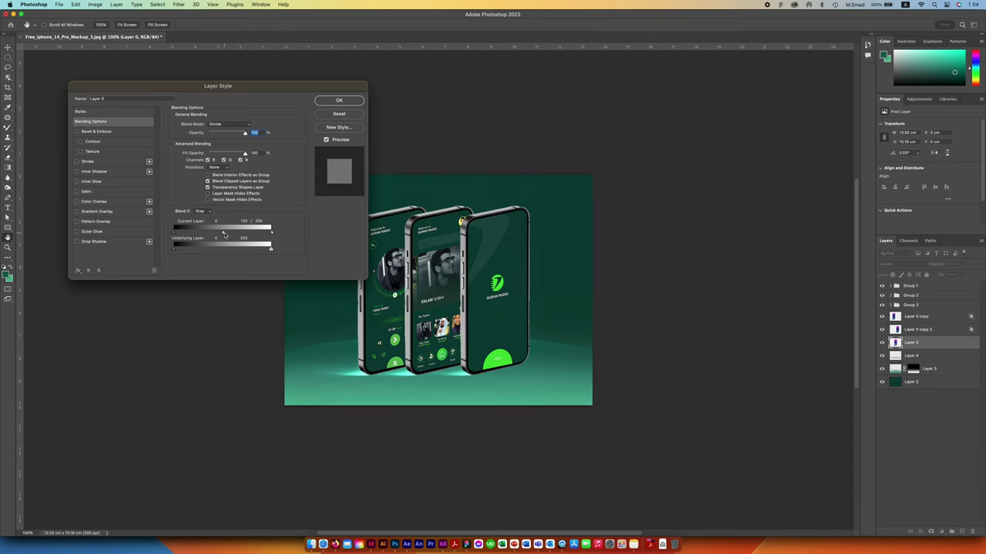
pyautogui.press('Return')
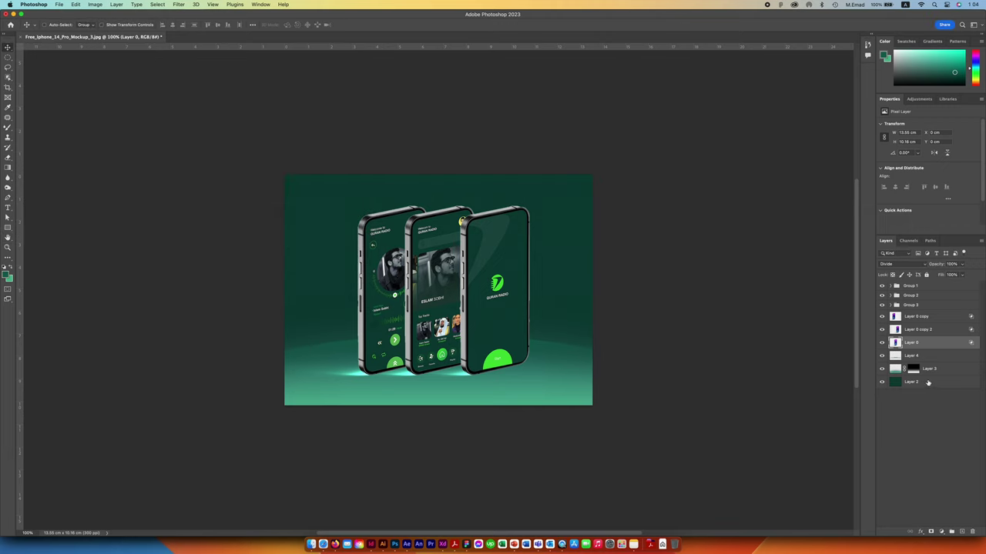
pyautogui.click(928, 382)
# Fill the background Layer 2 with a darker version of its own green, 062c26
pyautogui.press('i')
pyautogui.click(319, 196)
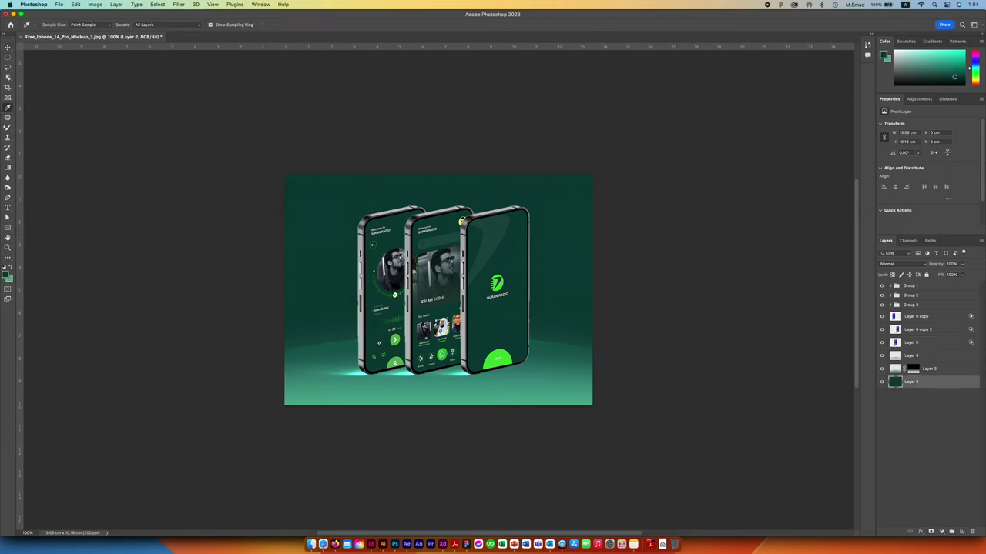
pyautogui.click(7, 275)
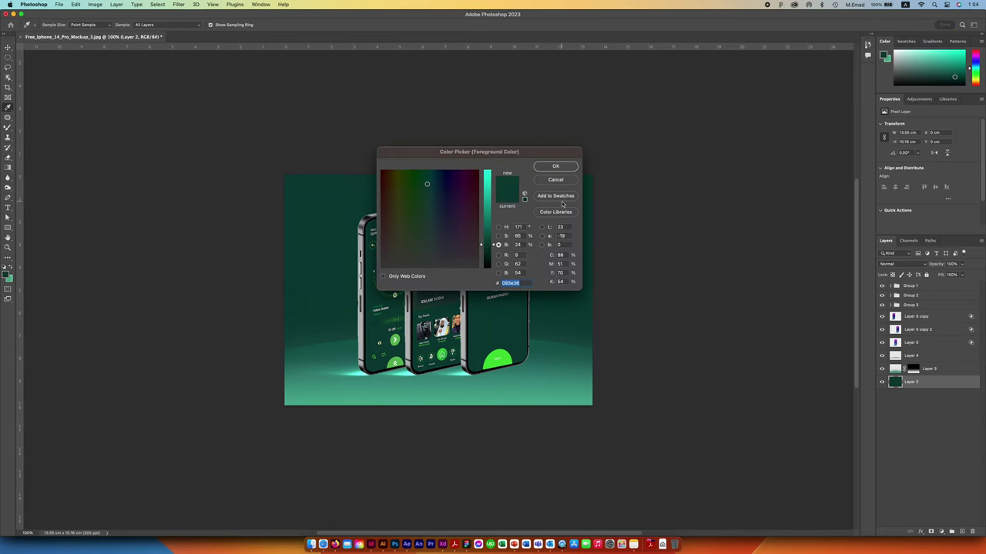
pyautogui.moveTo(490, 246); pyautogui.dragTo(487, 253)
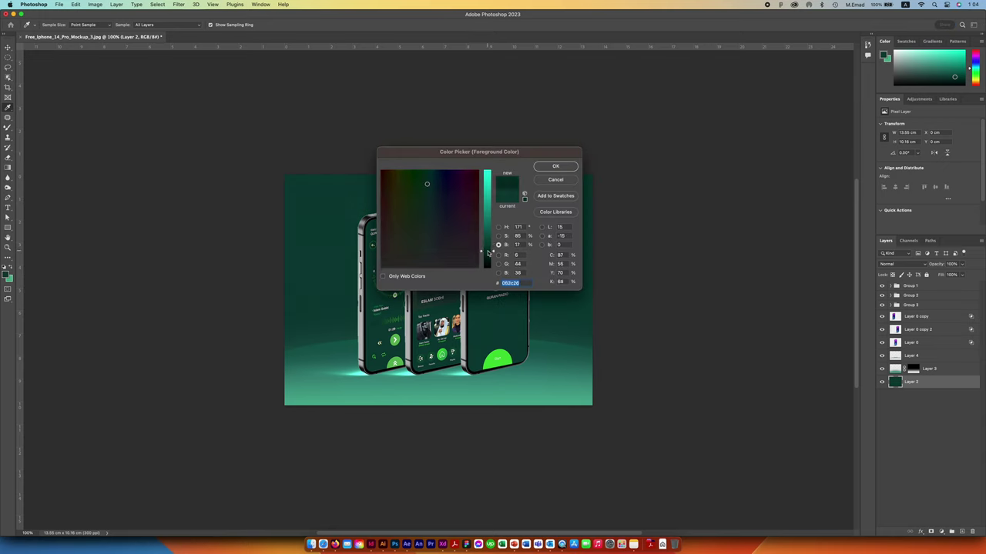
pyautogui.click(546, 168)
pyautogui.hotkey('alt', 'BackSpace')
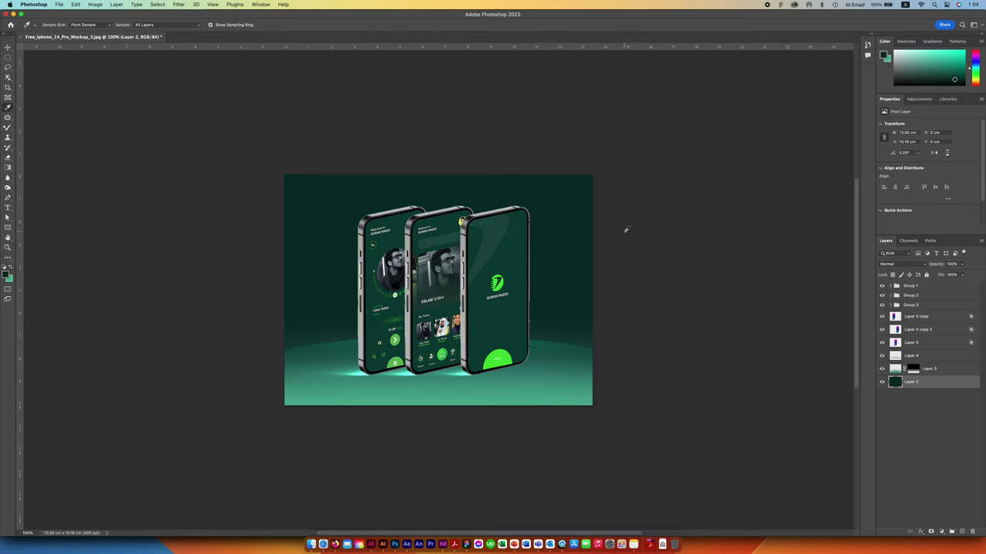
pyautogui.press('super+shift+n')
# Paint a large soft dark-green Mixer Brush dab behind the phones on new Layer 5
pyautogui.press('Return')
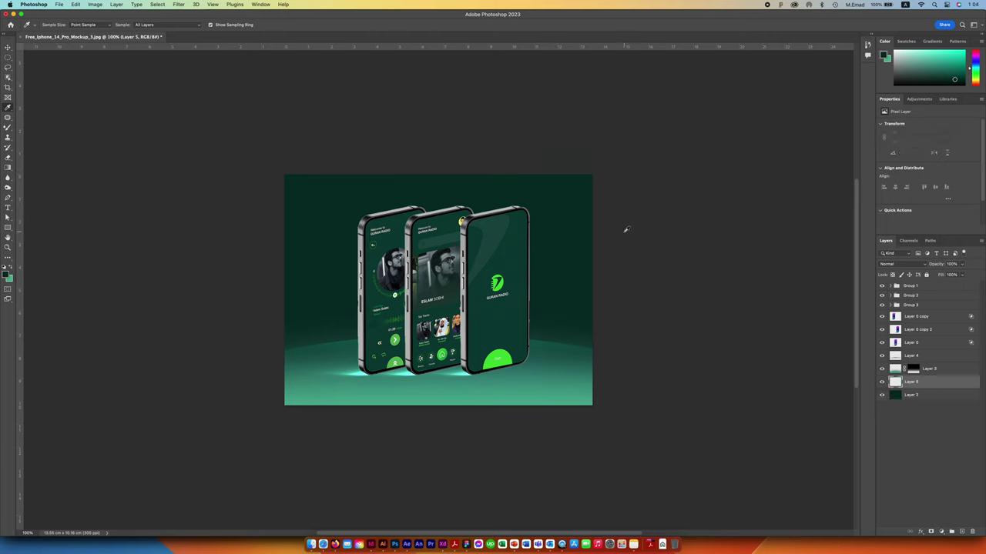
pyautogui.press('b')
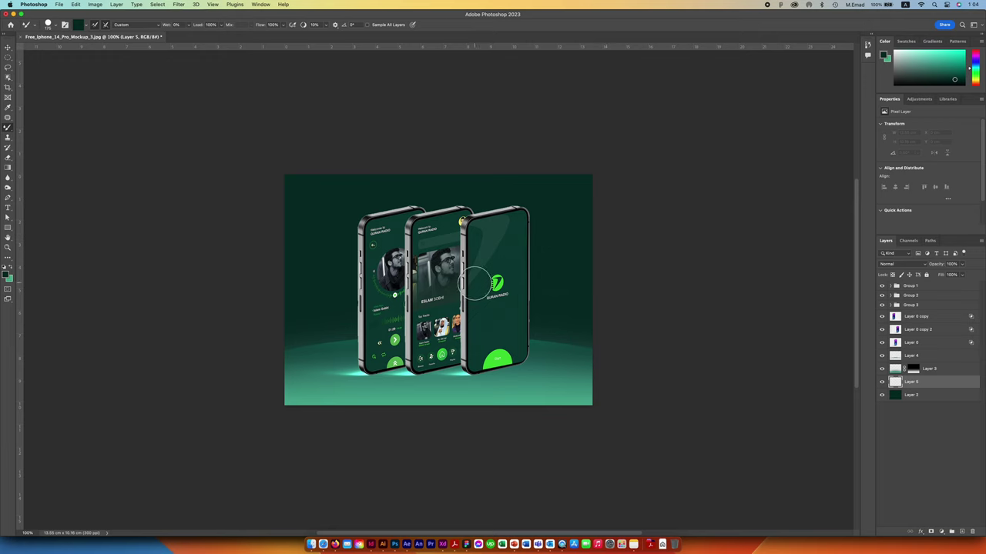
pyautogui.moveTo(443, 290)
pyautogui.mouseDown()
pyautogui.moveTo(523, 290)
pyautogui.moveTo(466, 68)
pyautogui.mouseUp()
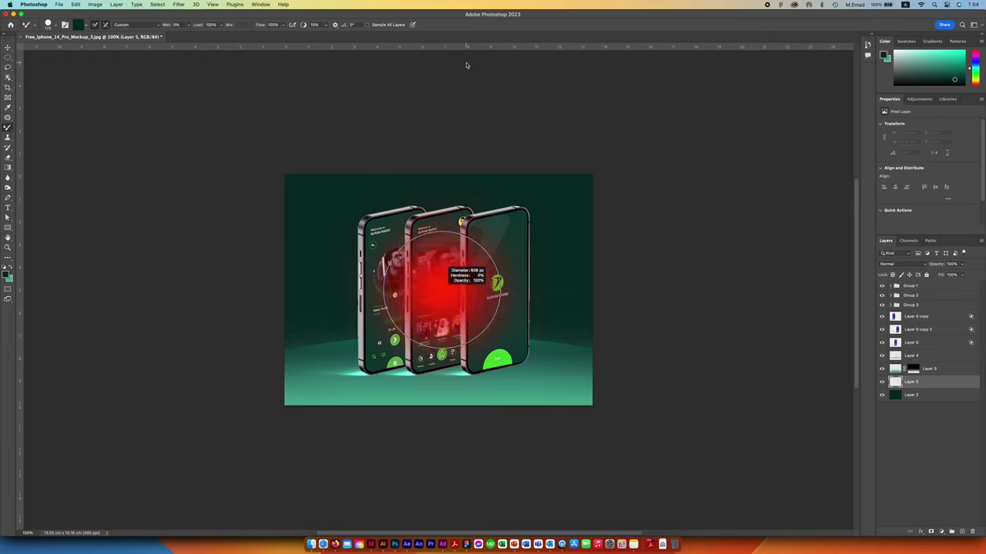
pyautogui.moveTo(406, 289)
pyautogui.mouseDown()
pyautogui.moveTo(462, 289)
pyautogui.moveTo(491, 262)
pyautogui.mouseUp()
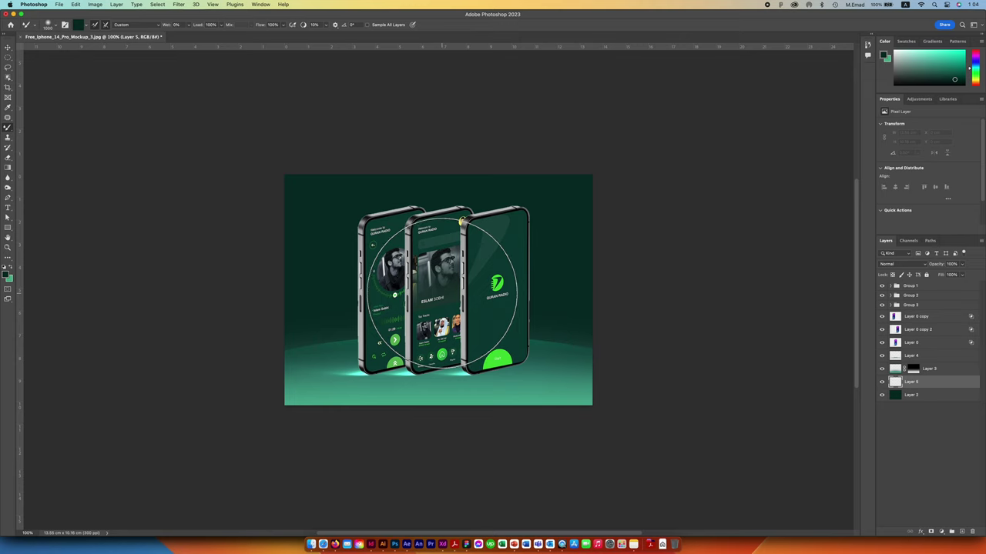
pyautogui.press('i')
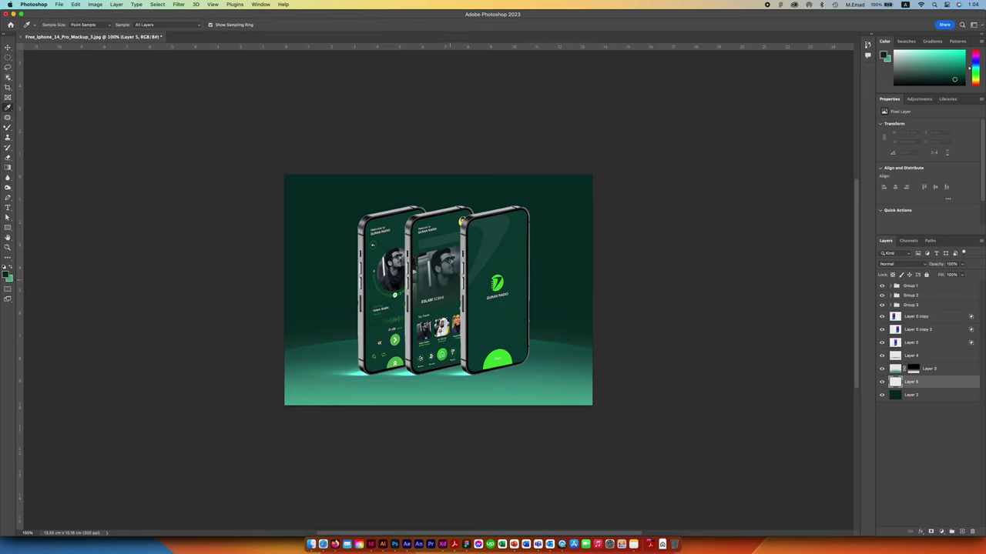
pyautogui.press('b')
pyautogui.moveTo(458, 293); pyautogui.dragTo(477, 292)
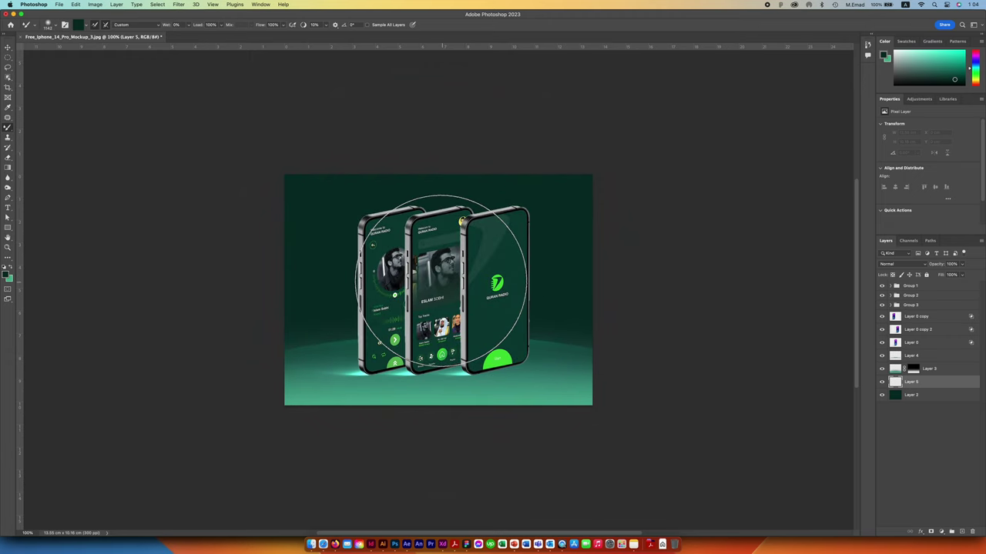
pyautogui.click(442, 275)
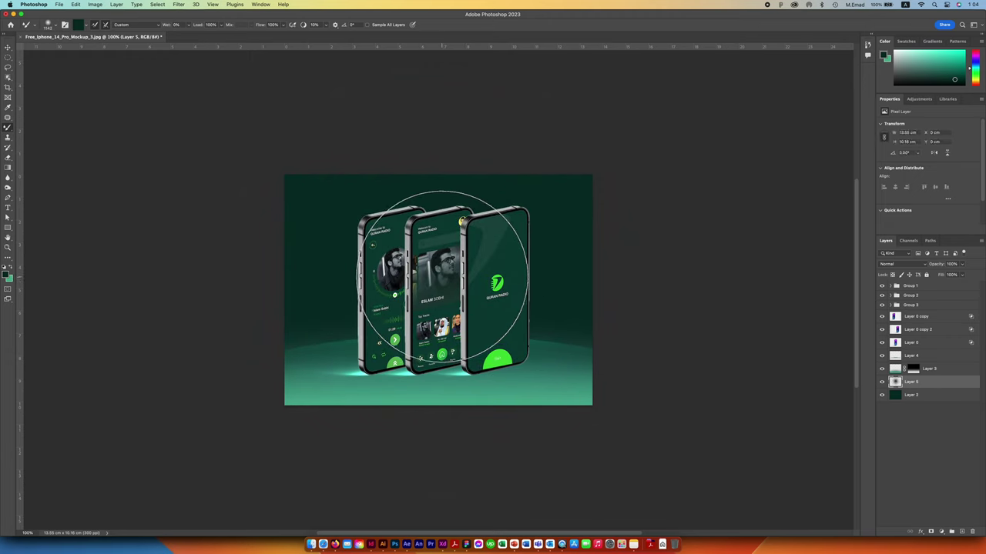
# Brighten the foreground green to teal 0b5247, Brightness 32 in the Color Picker
pyautogui.press('i')
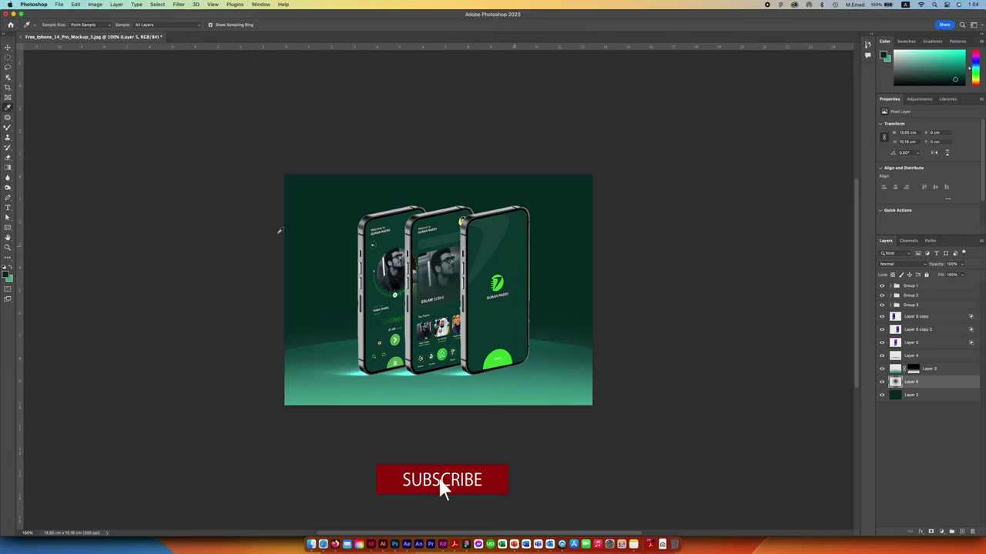
pyautogui.click(6, 274)
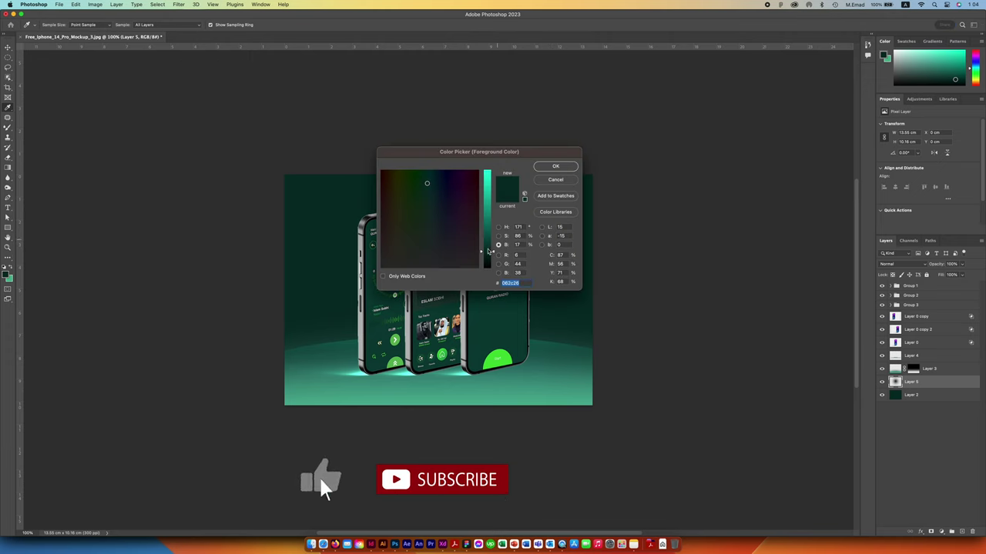
pyautogui.moveTo(487, 251); pyautogui.dragTo(488, 237)
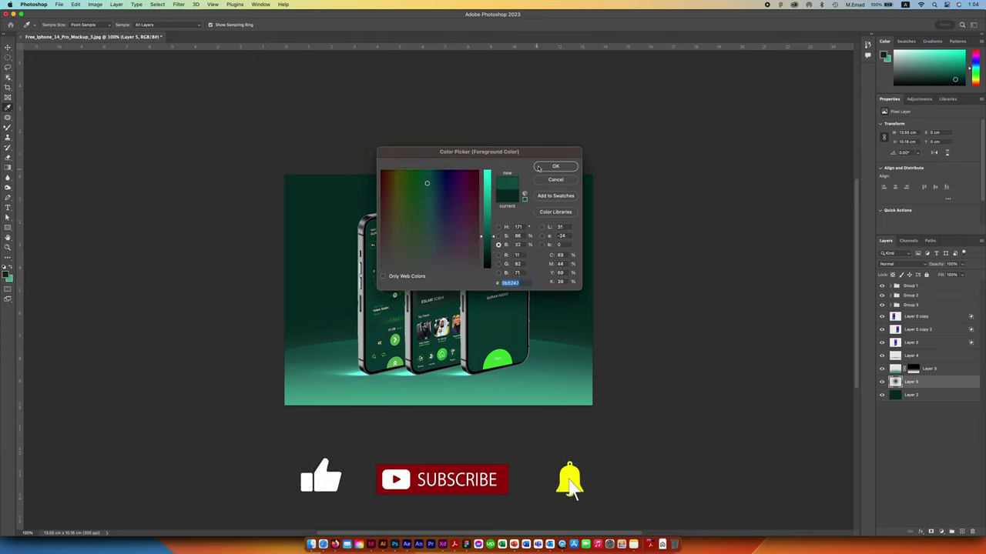
pyautogui.click(538, 168)
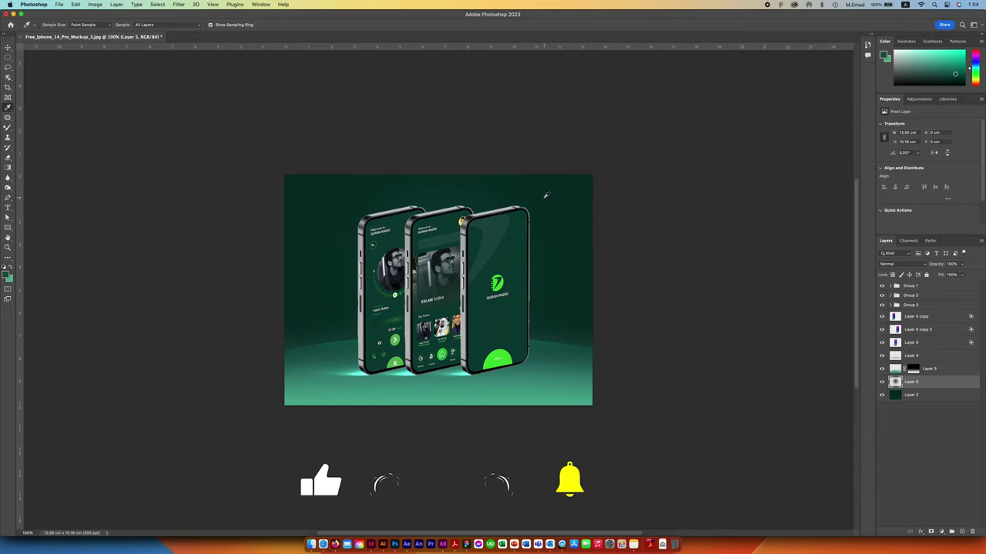